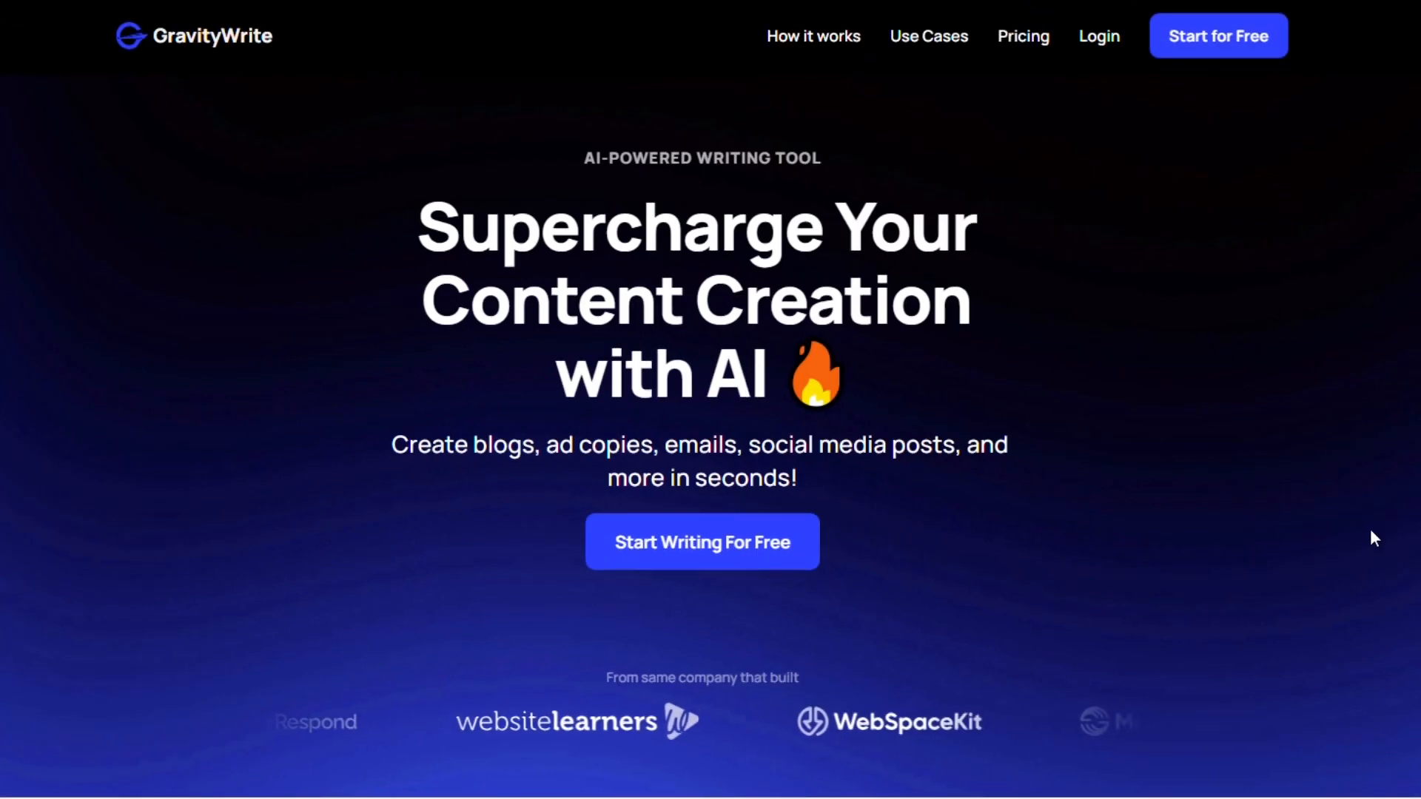
Start a free GravityWrite account by opening the sign-up form and going to its account details.
left_click(749, 573)
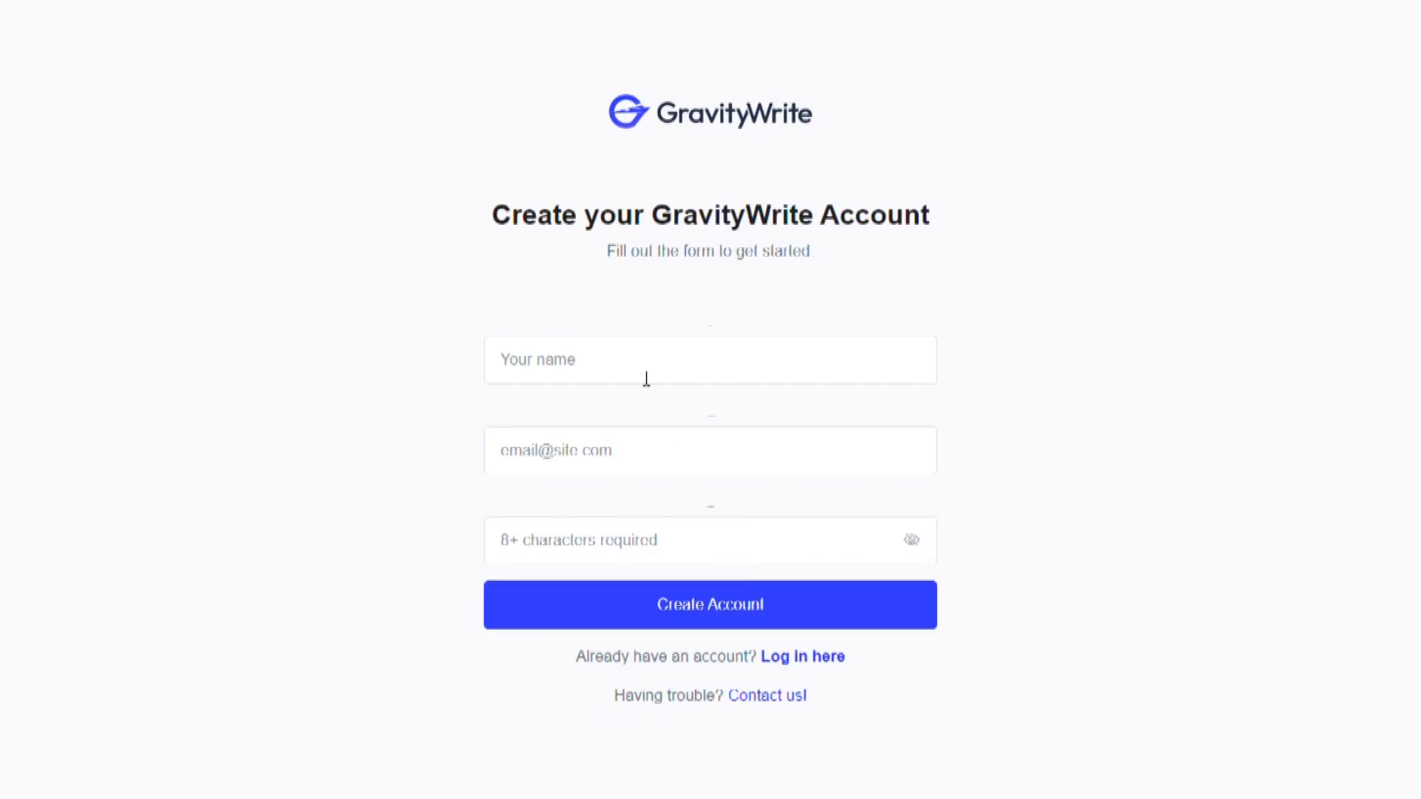
left_click(640, 416)
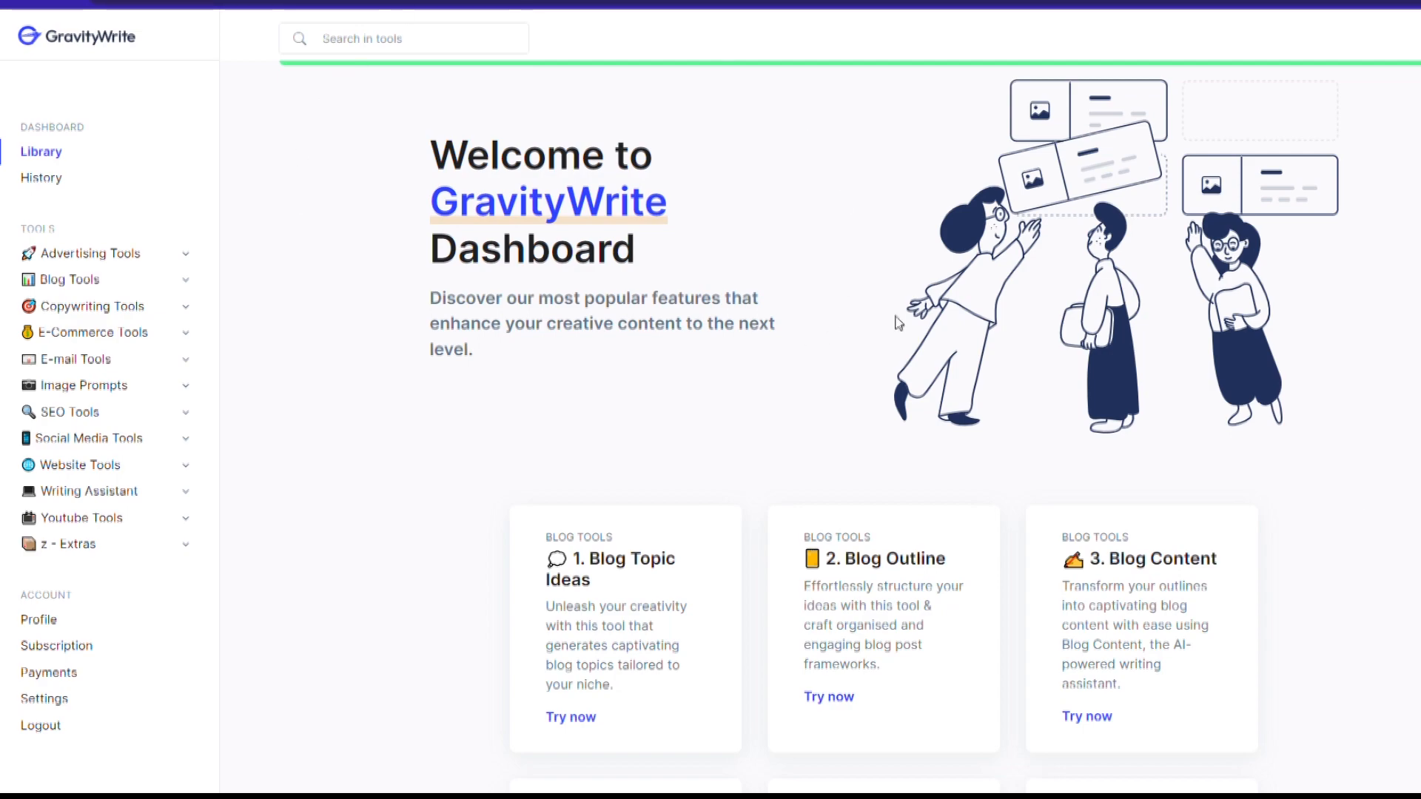
Look through the GravityWrite tool library, expand the YouTube tools and open Explainer Video Script.
scroll(770, 339, "down", 10)
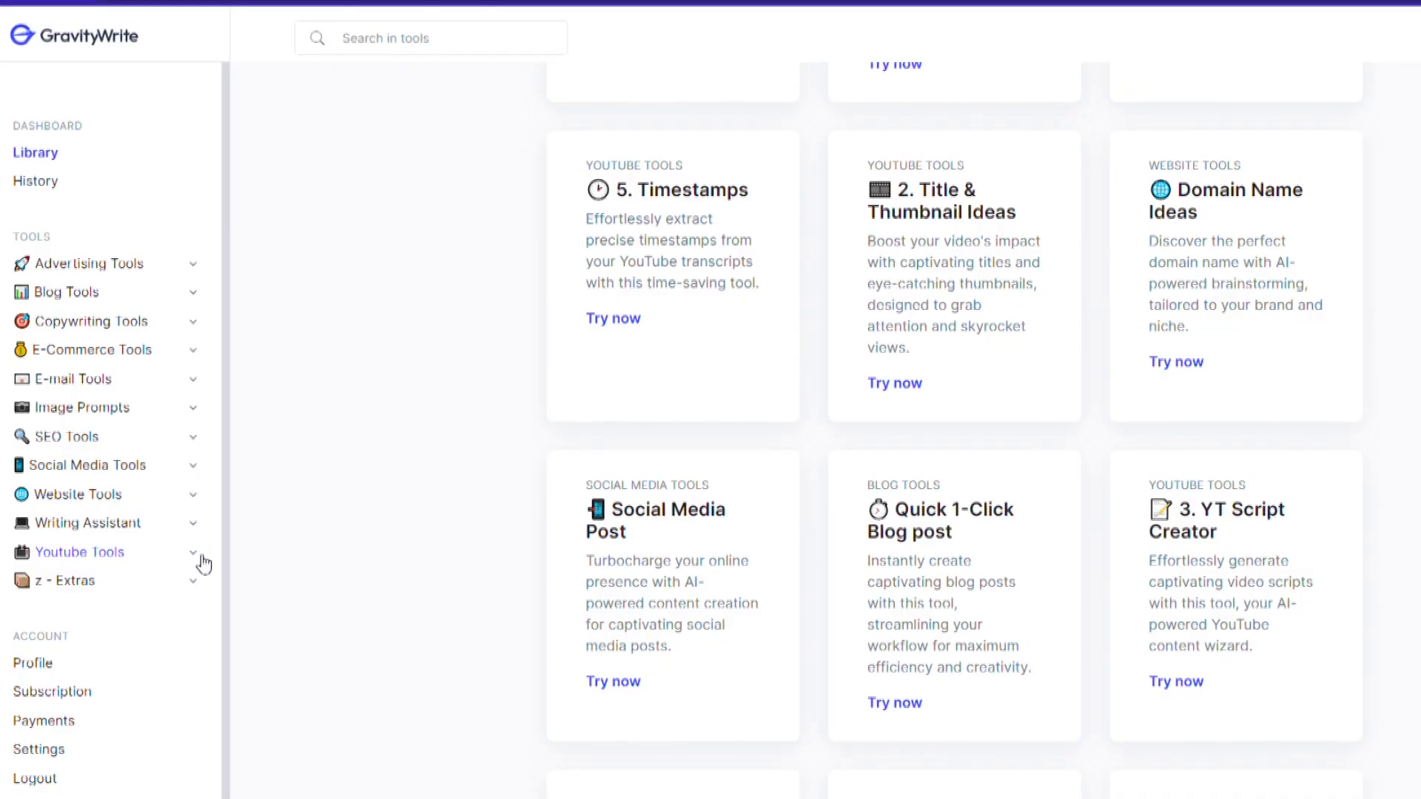
left_click(194, 554)
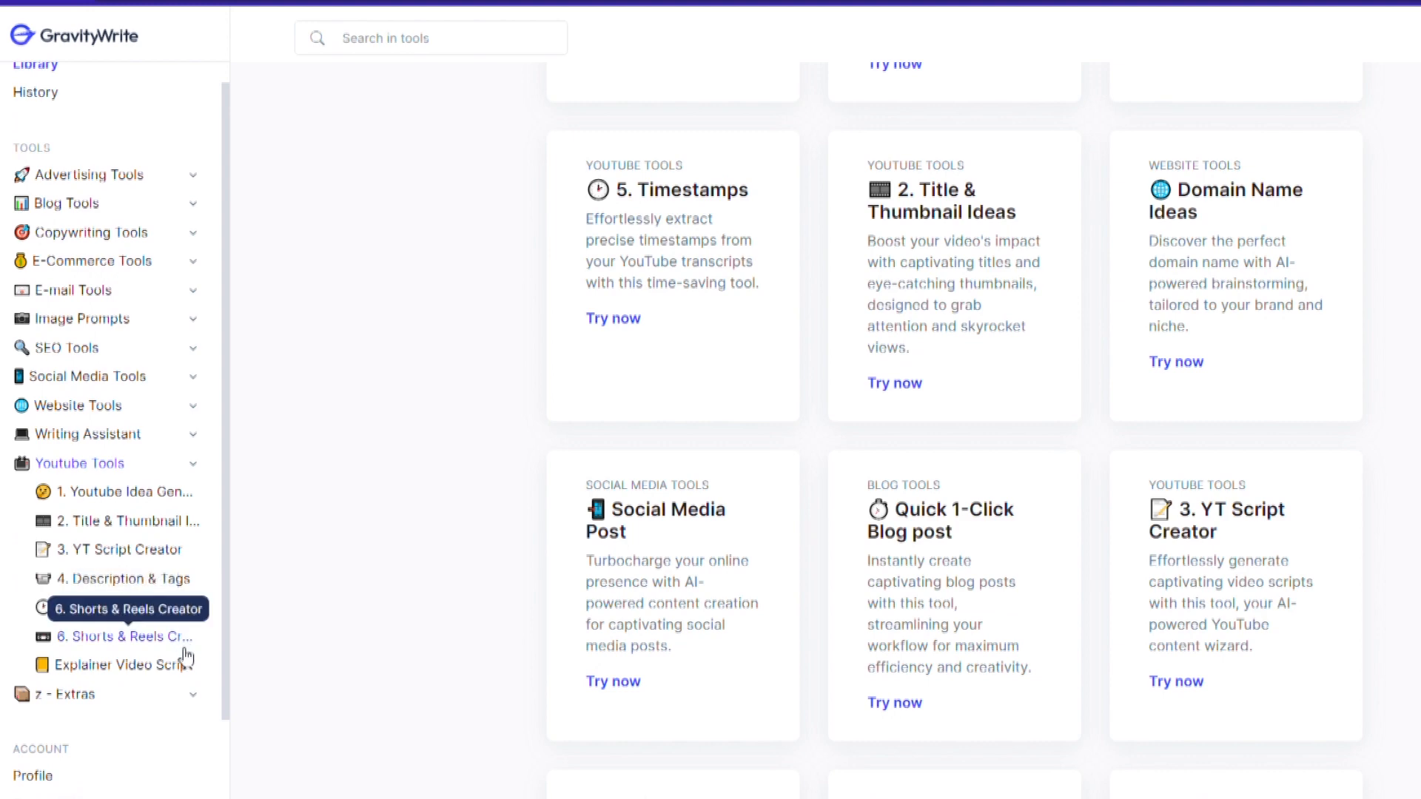
left_click(188, 666)
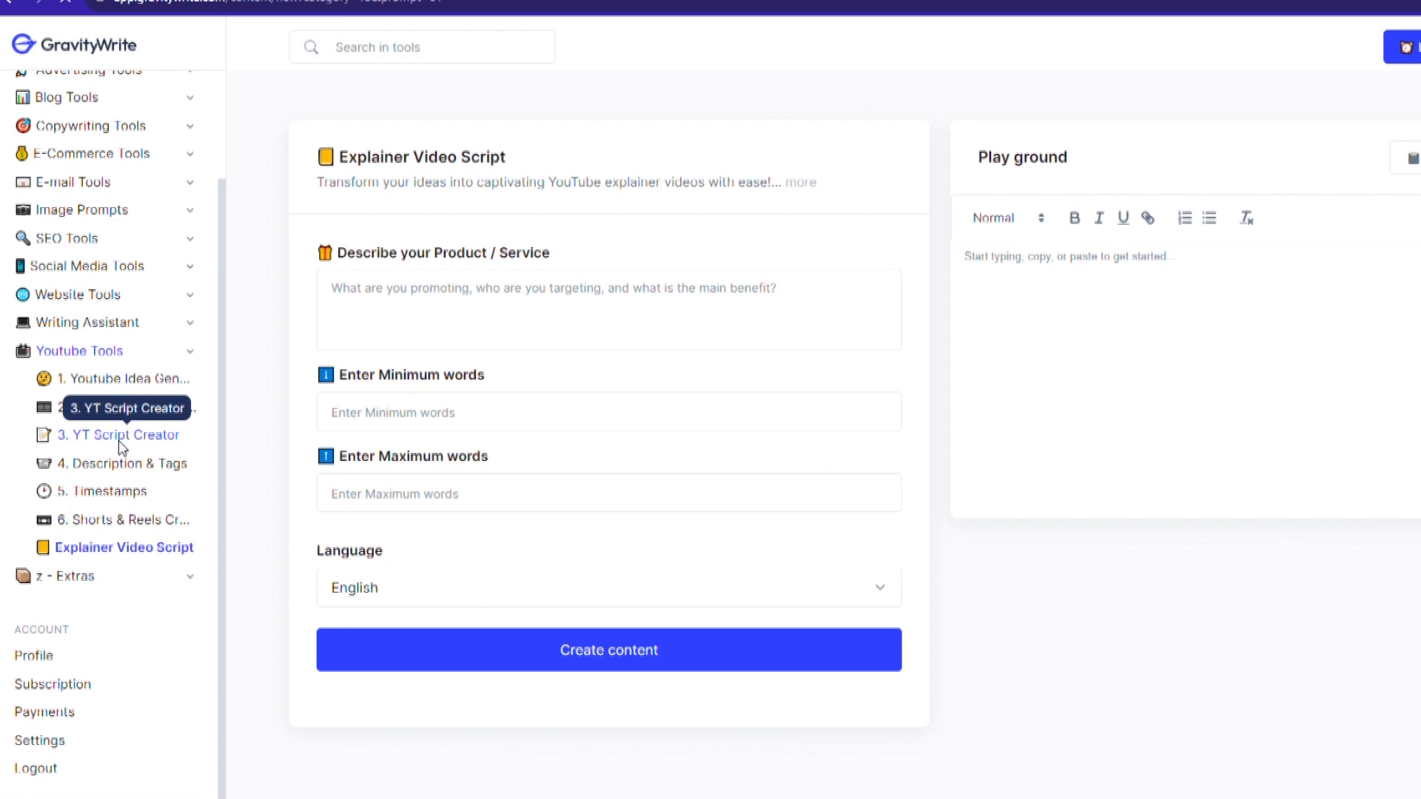
Generate an English script with YT Script Creator for "learn digital marketing in 5 minutes", with business people as the target audience.
left_click(122, 437)
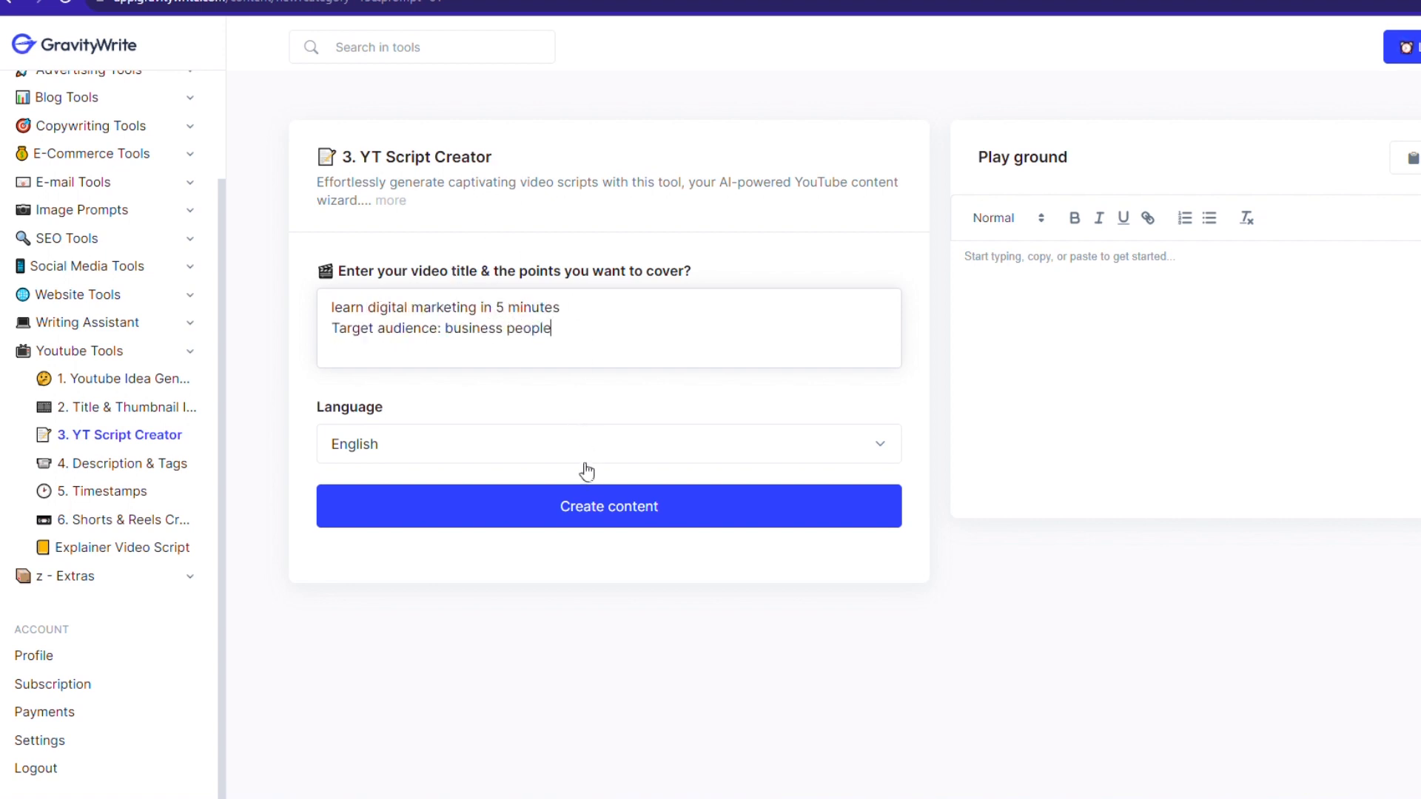
left_click(580, 518)
left_click(581, 518)
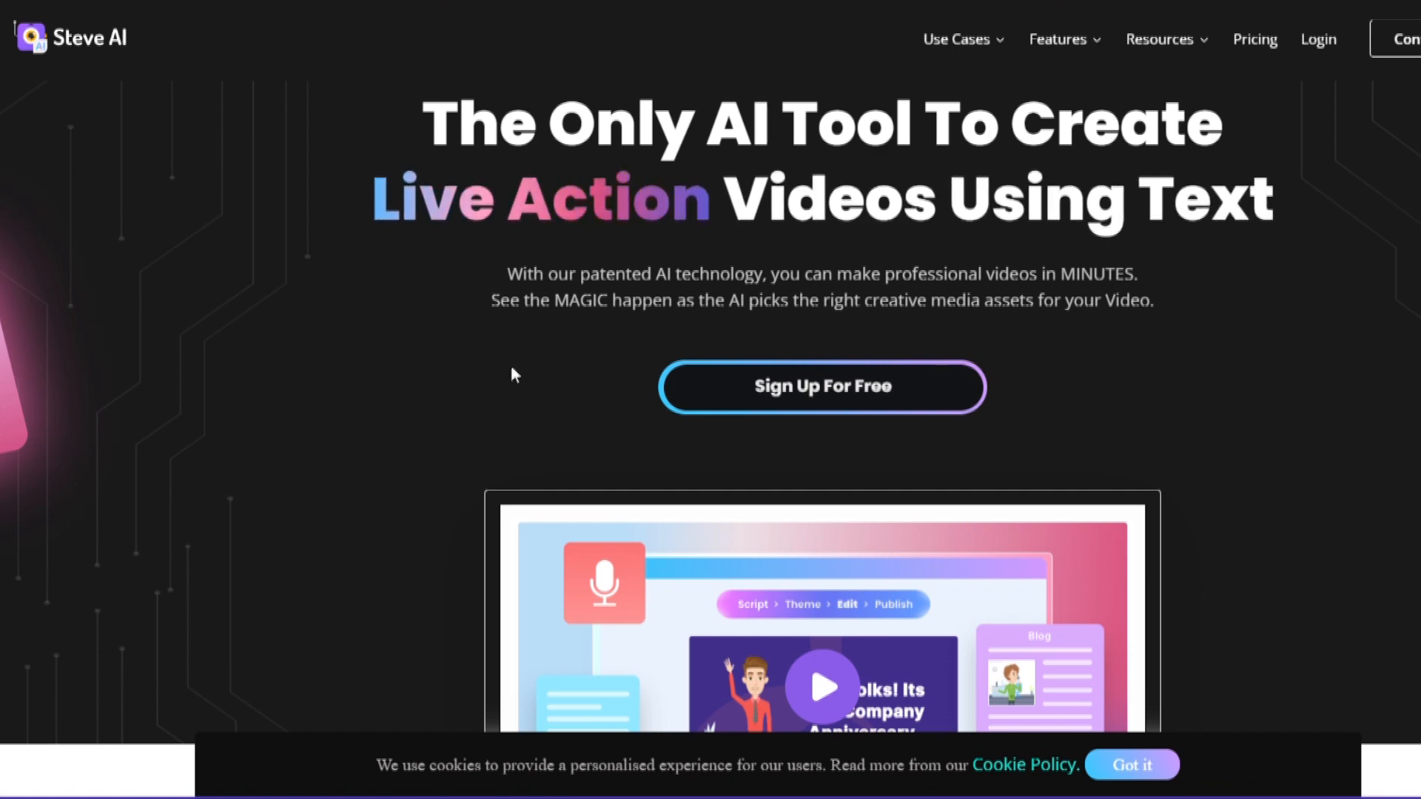
On the Steve AI website, sign up for free with a Google account.
scroll(1230, 409, "down", 5)
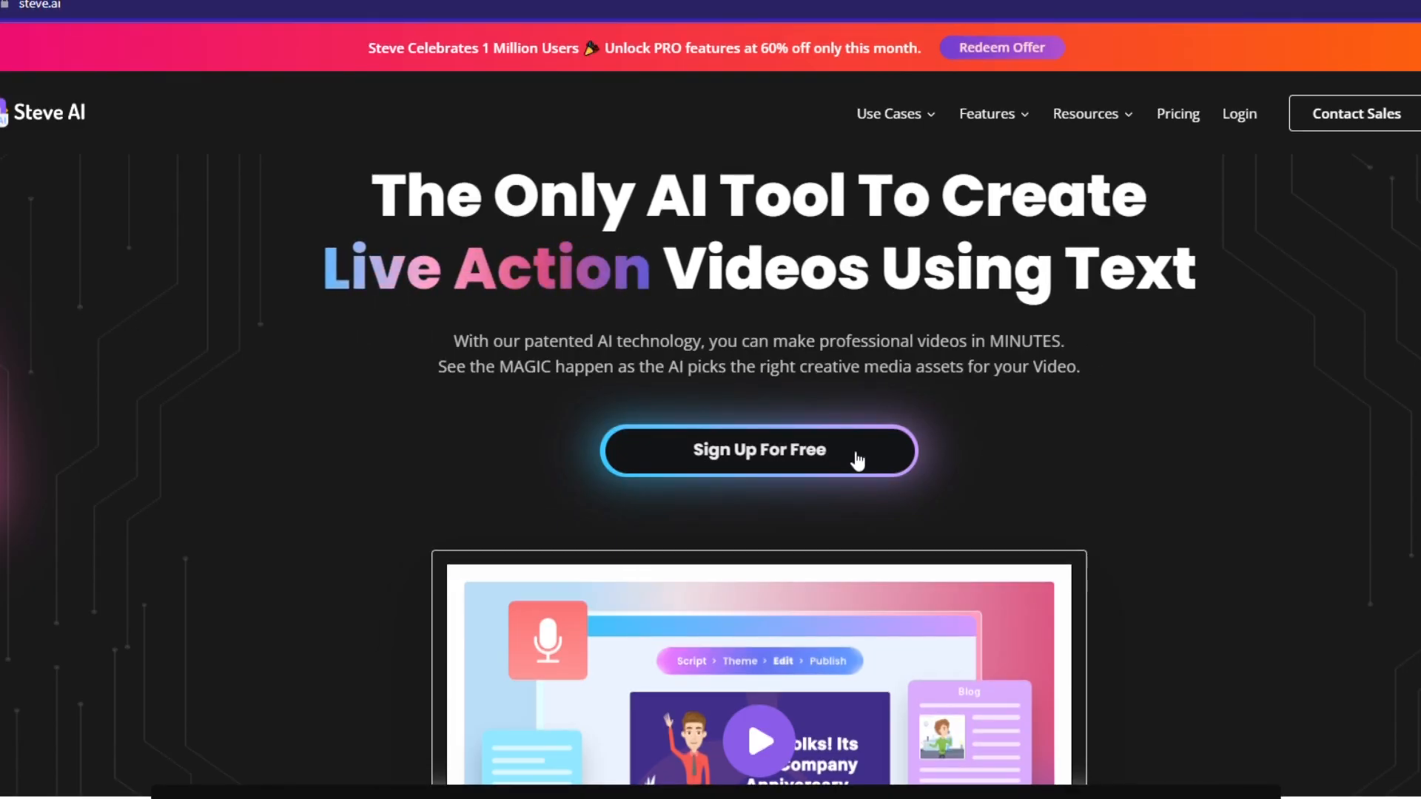
left_click(857, 458)
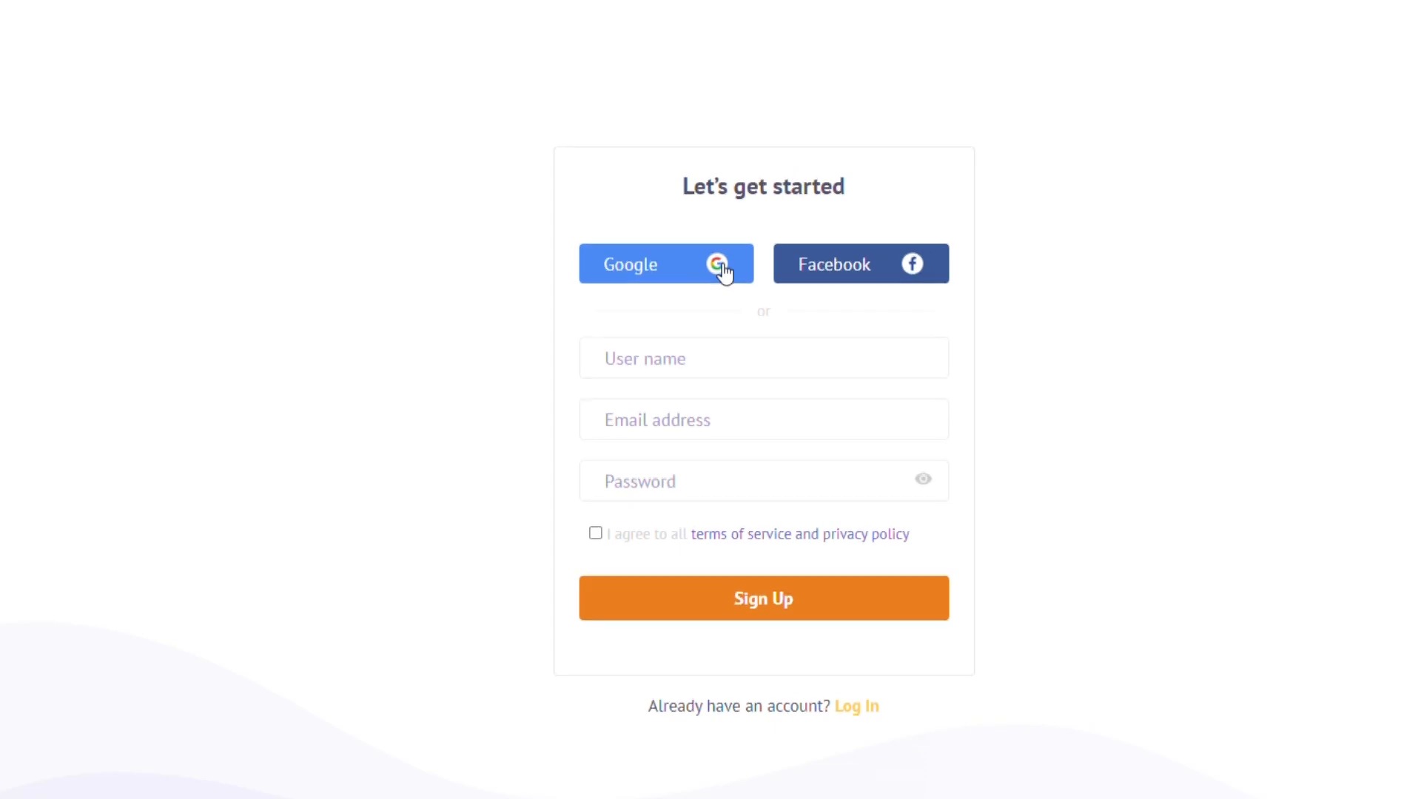
left_click(717, 265)
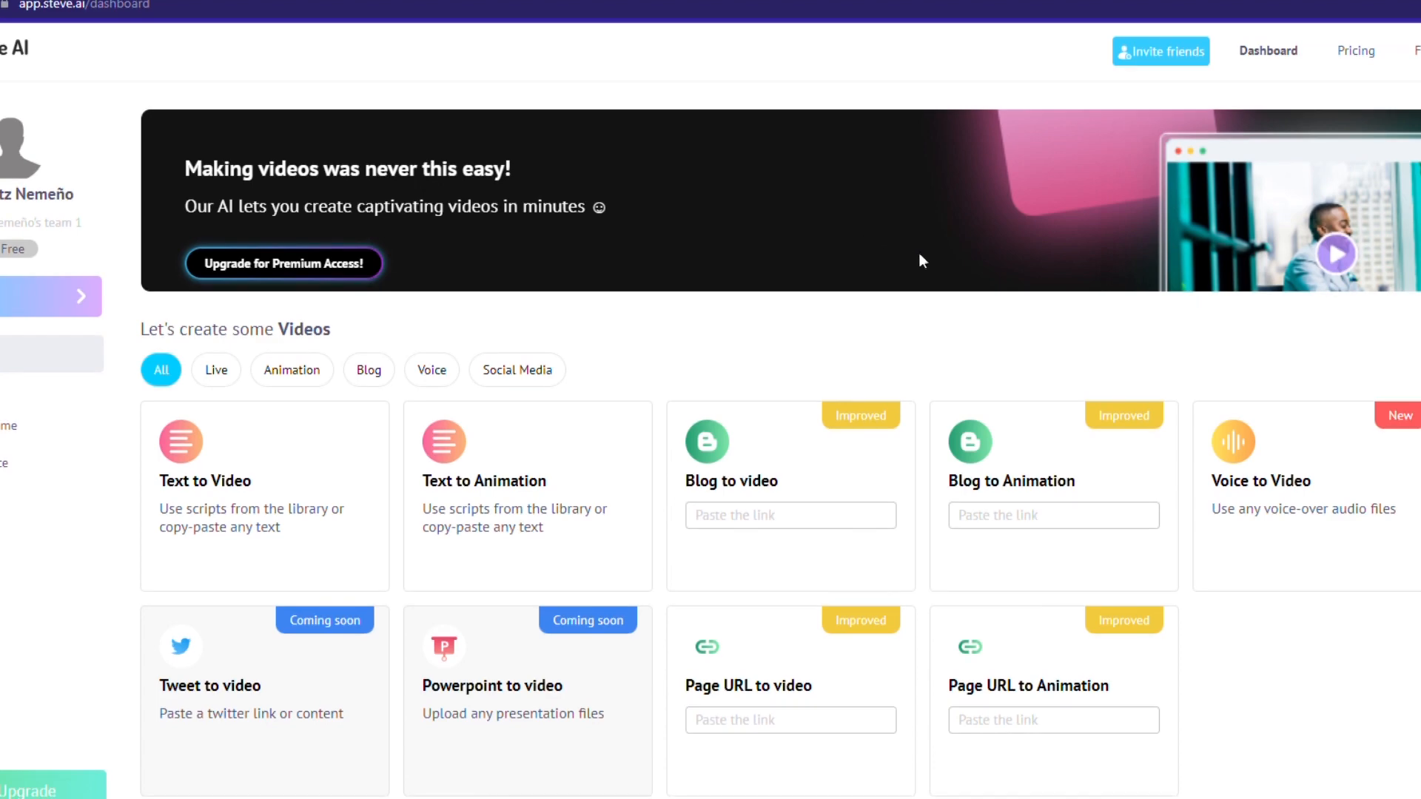
Look over the video creation options on the dashboard and start a Text to Animation project.
scroll(1008, 483, "down", 2)
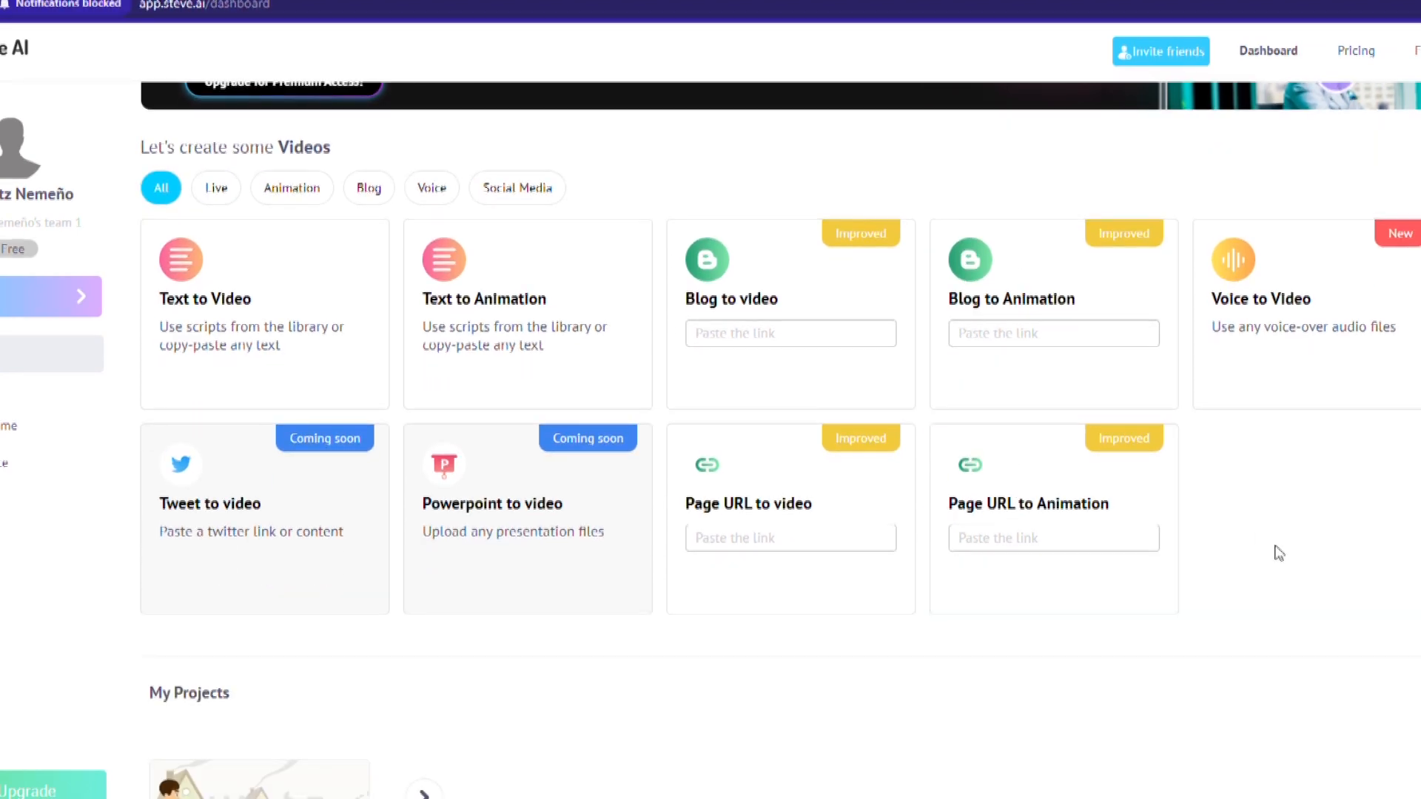
scroll(780, 440, "down", 2)
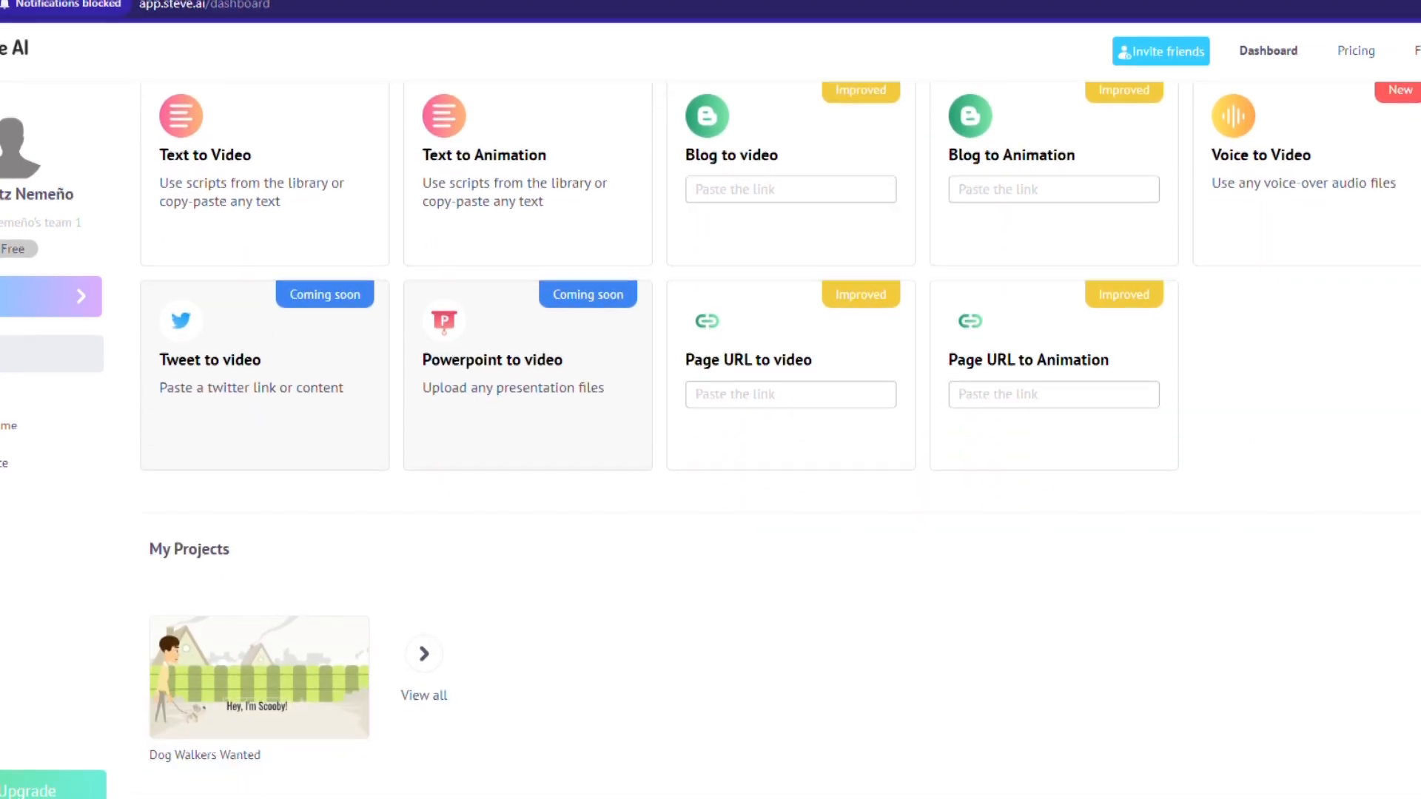
scroll(780, 439, "up", 4)
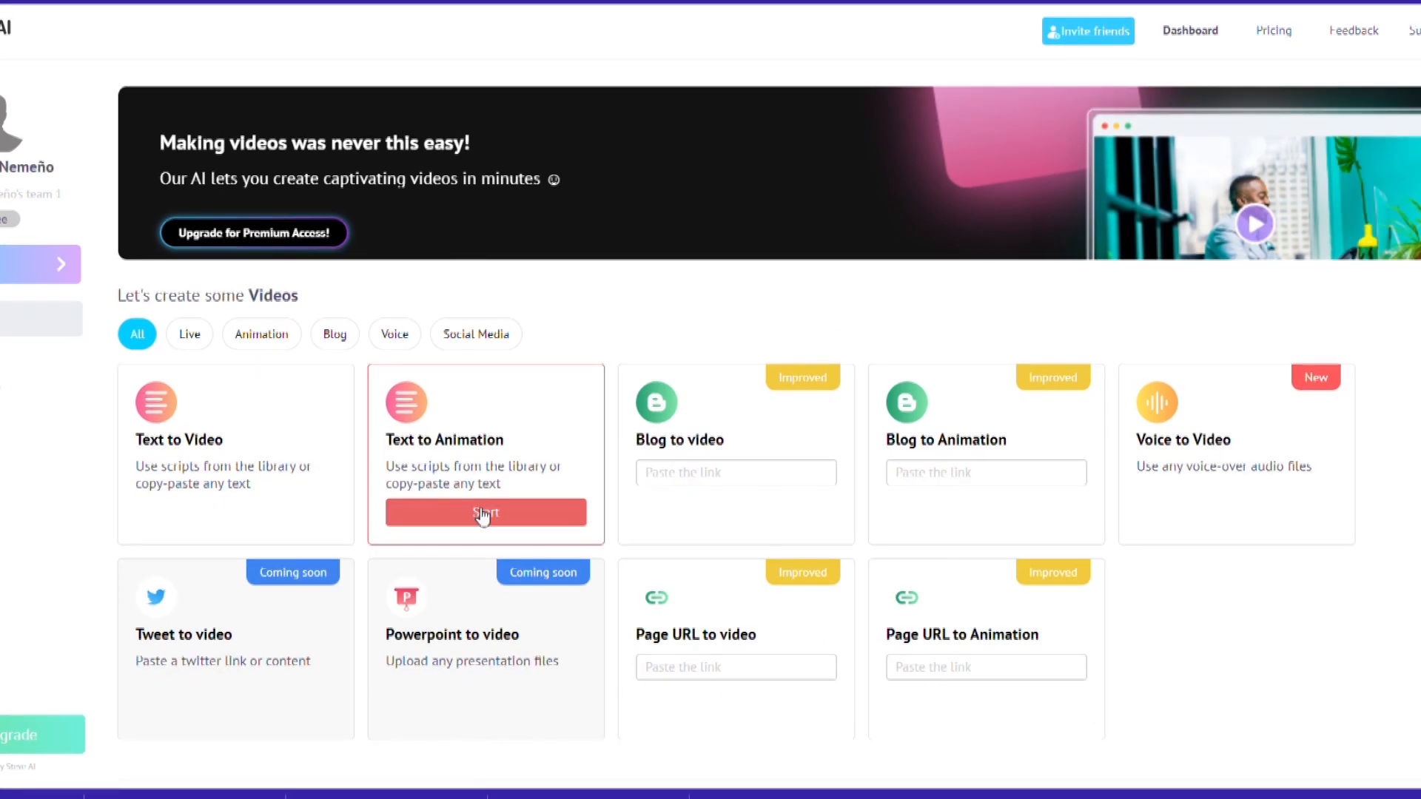
left_click(485, 513)
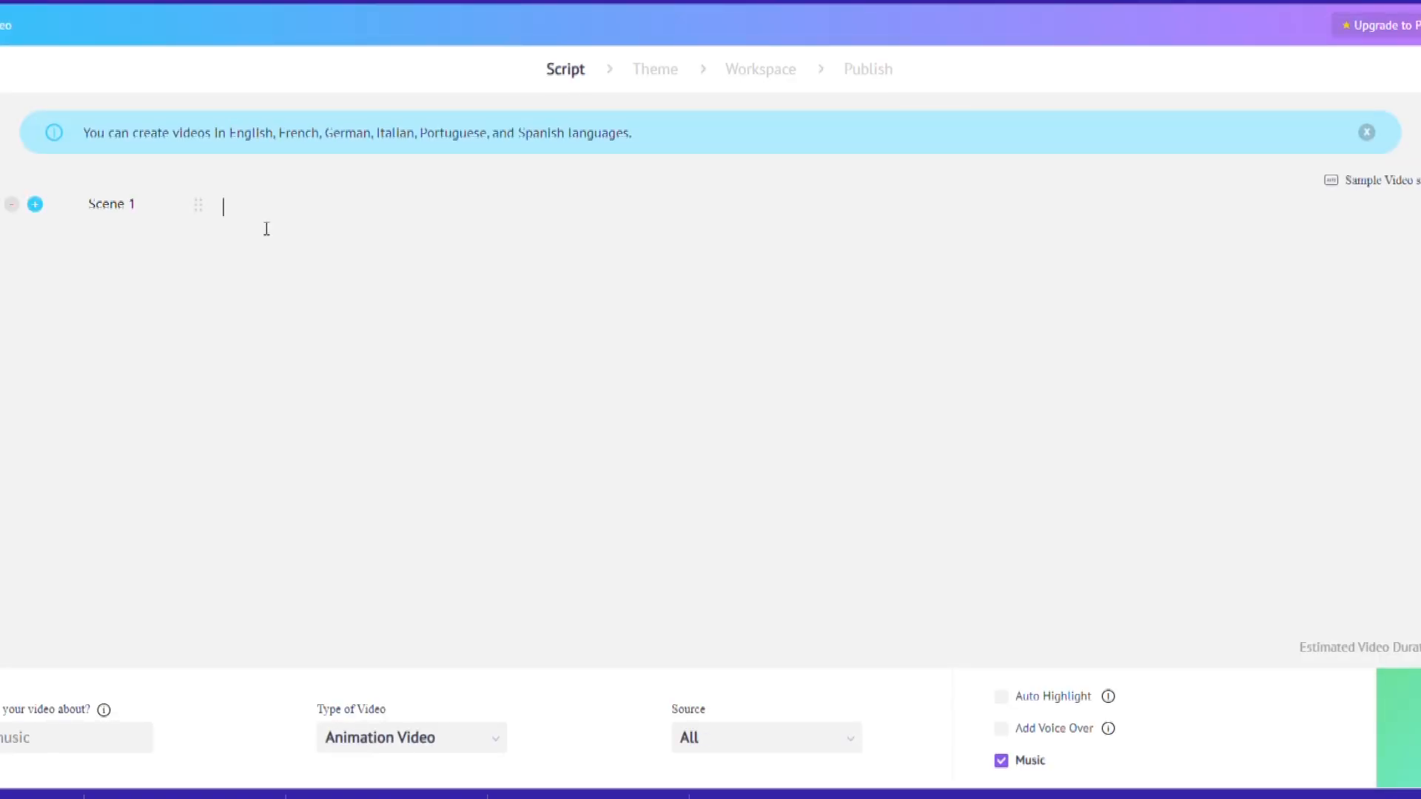
Fill the video script with the digital marketing narration starting "In today's digital landscape, having a robust online presence".
type("In today's digital landscape, having a robust online presence is essential for businesses of all sizes. Digital marketing refers to the strategies and techniques used to promote products or services using digital channels such as search engines, websites, social media platforms, email marketing, and more. By effectively utilizing these channels, businesses can connect with their target audience, increase brand visibility, and drive valuable customer engagements")
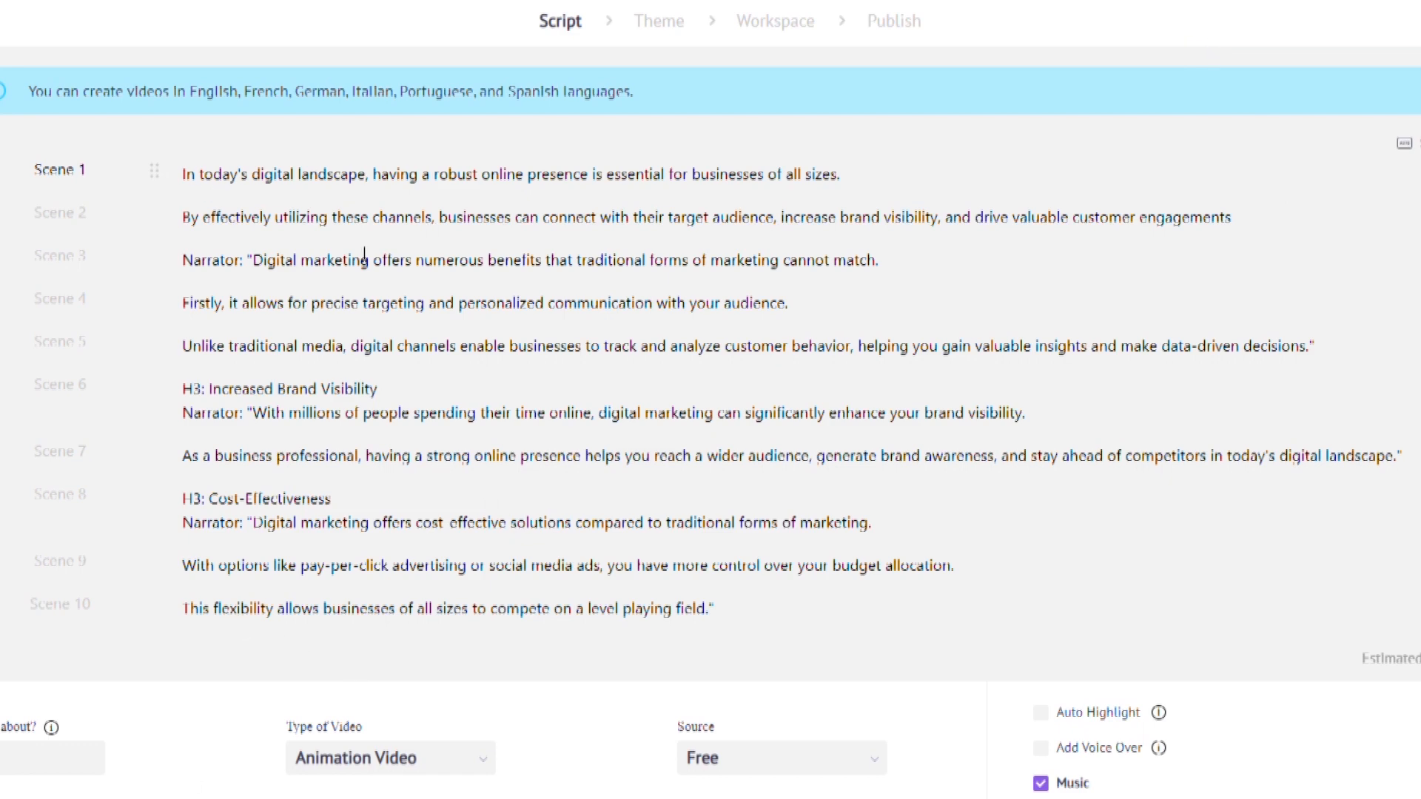
scroll(588, 228, "down", 2)
scroll(584, 260, "up", 2)
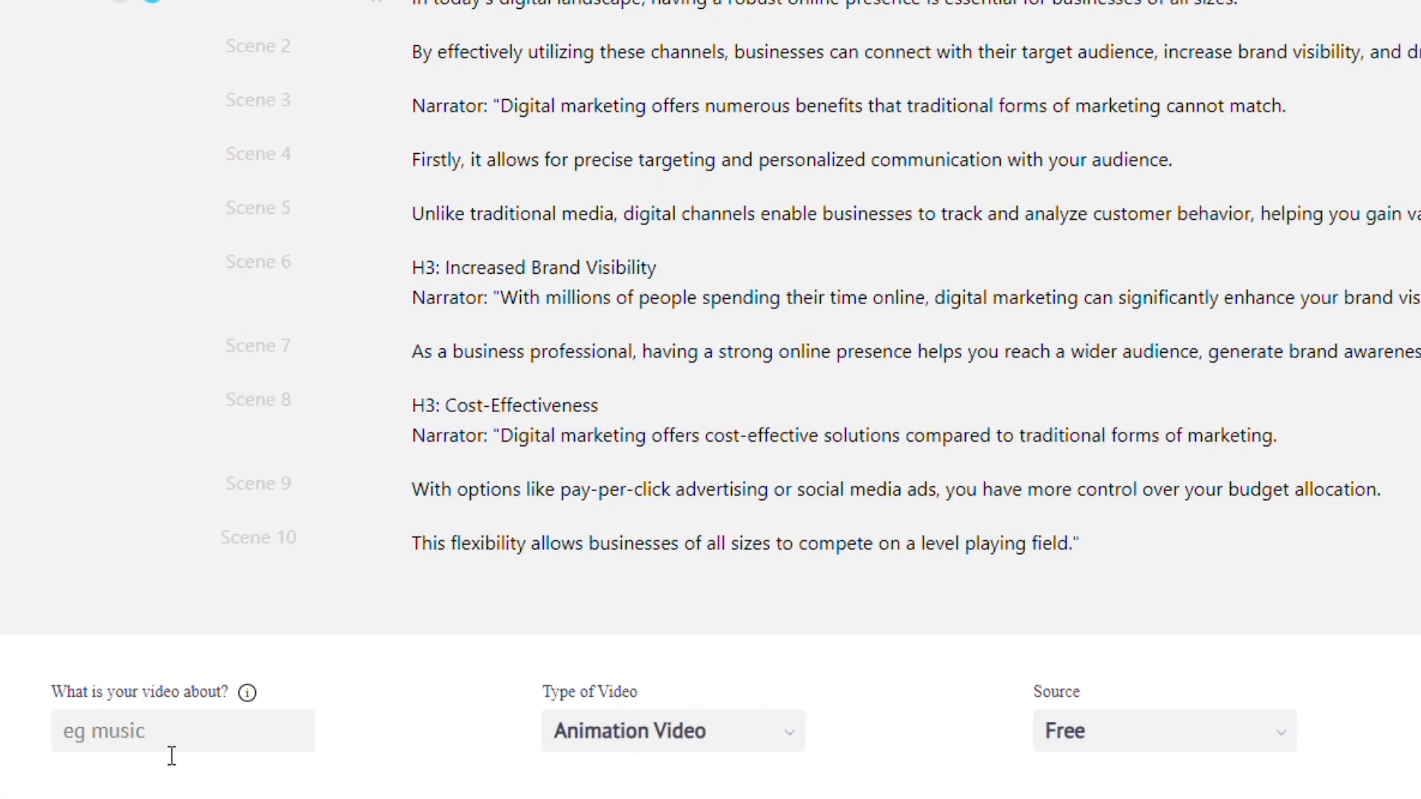
Describe the video's topic as educational video and continue past the script stage.
left_click(3, 773)
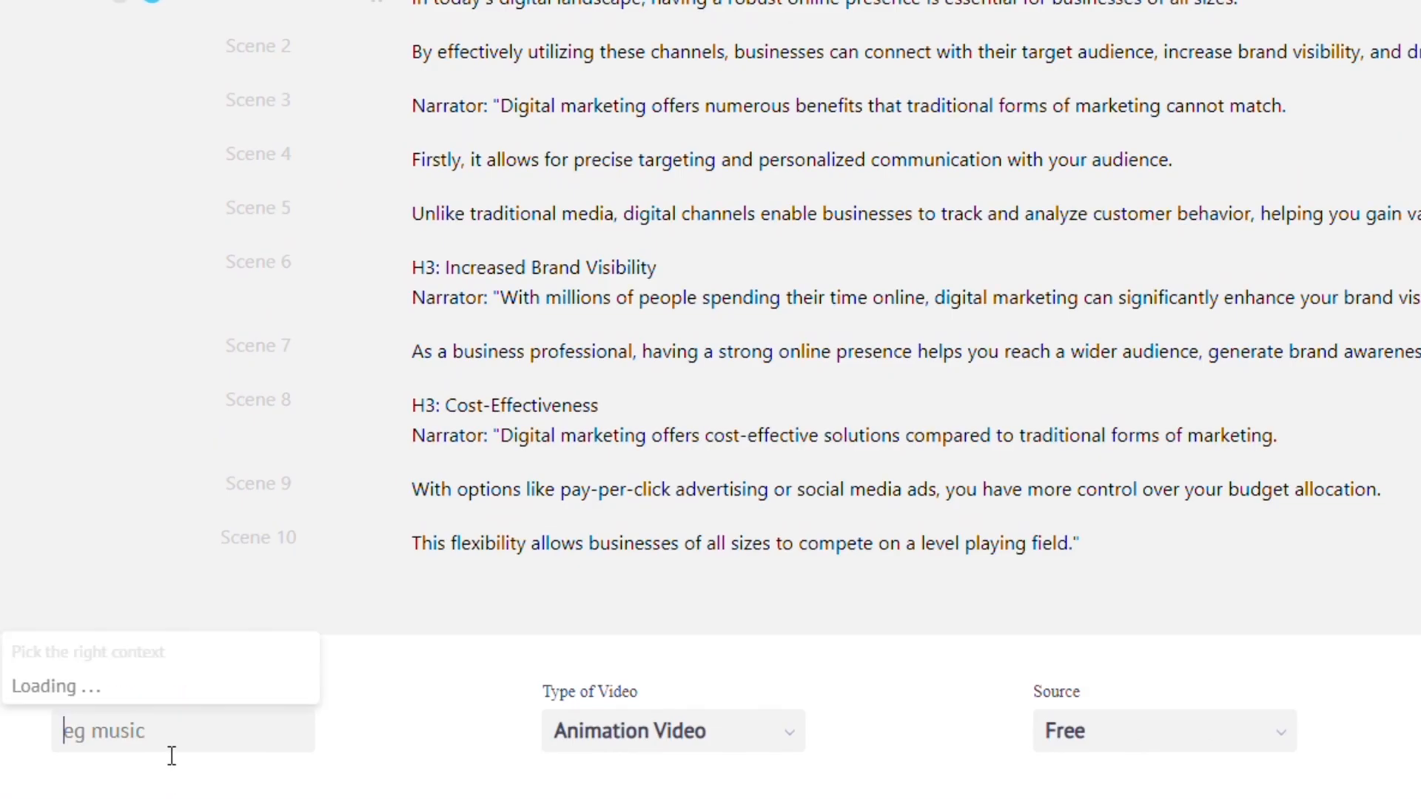
type("educa")
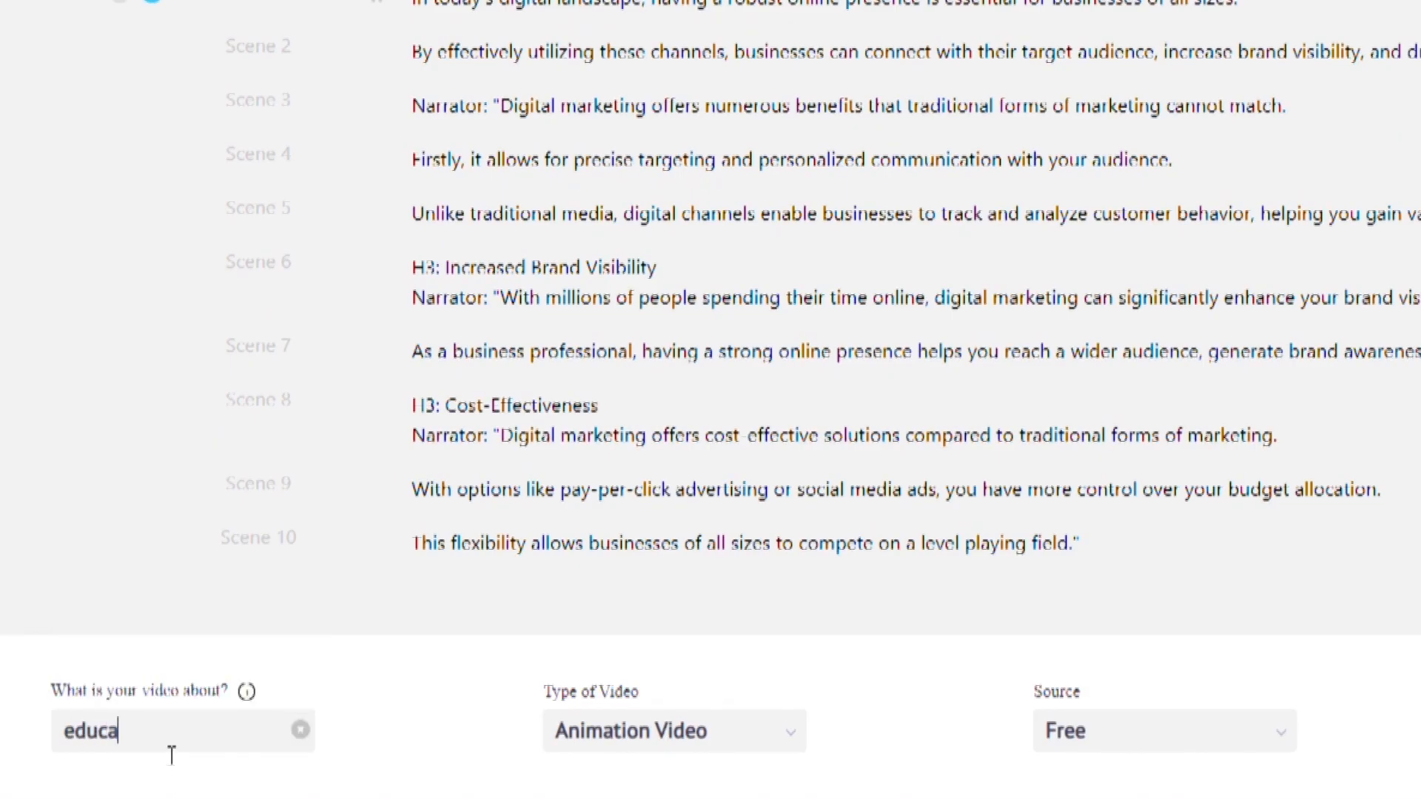
type("tional vide")
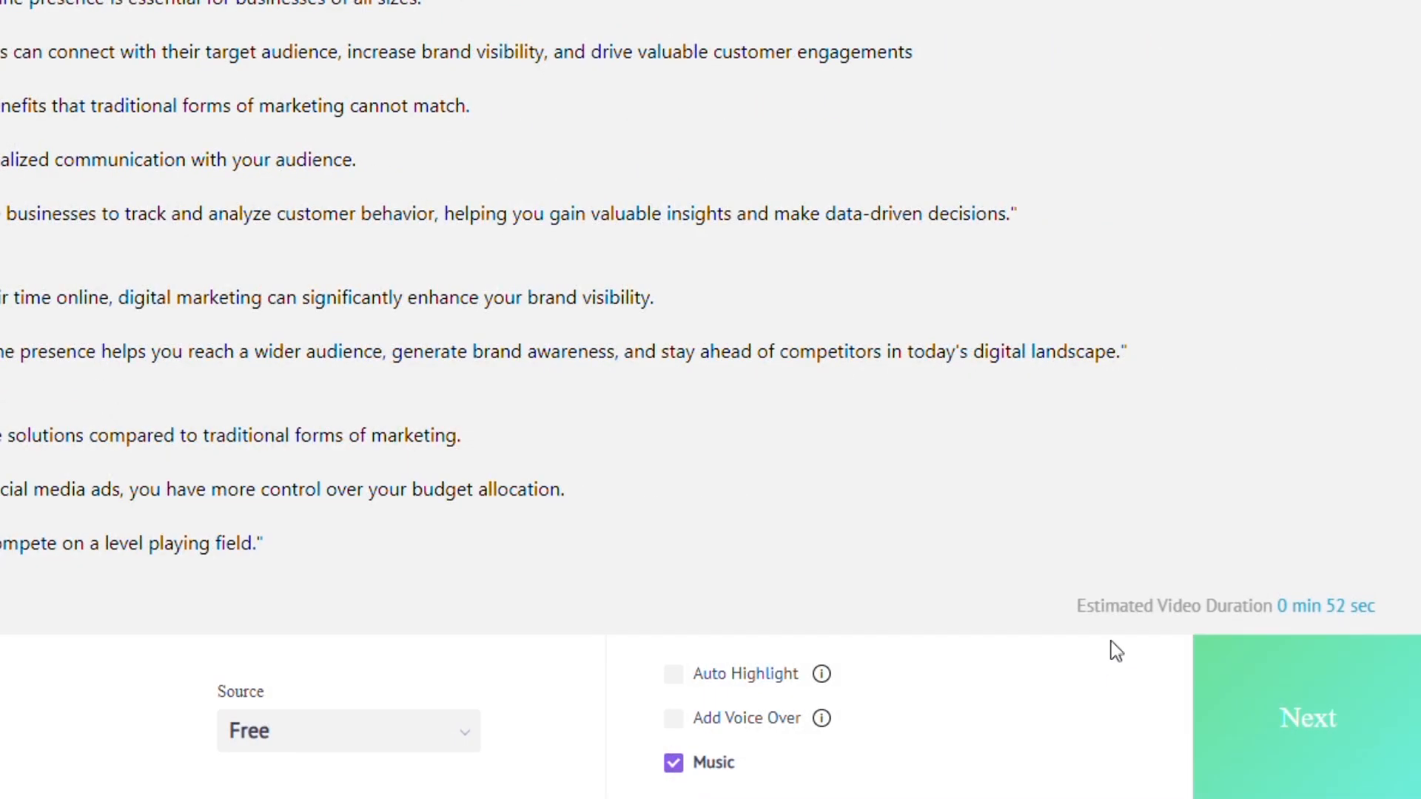
left_click(1307, 740)
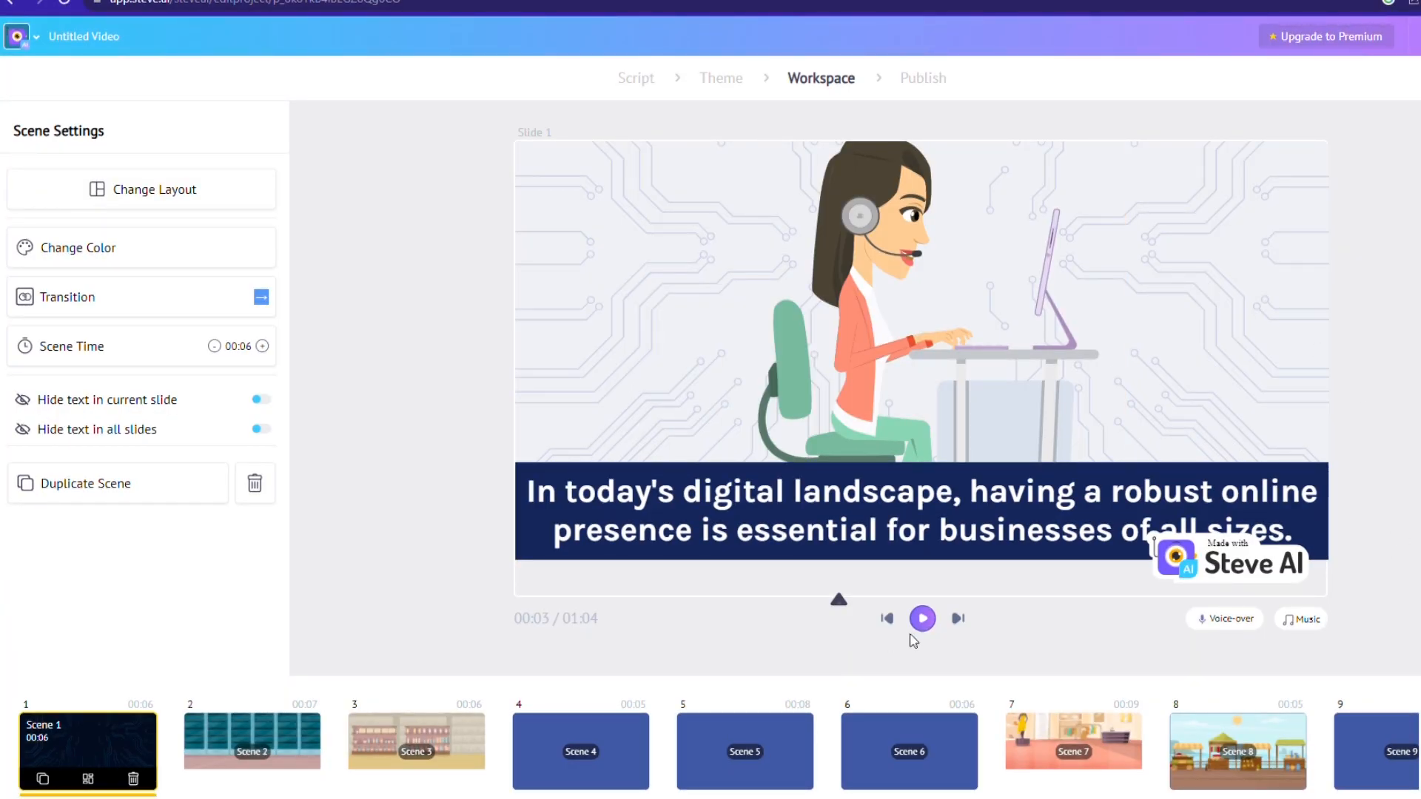
Preview the video and replace the seated headset character in scene 1 with the curly-haired woman wearing glasses.
left_click(925, 620)
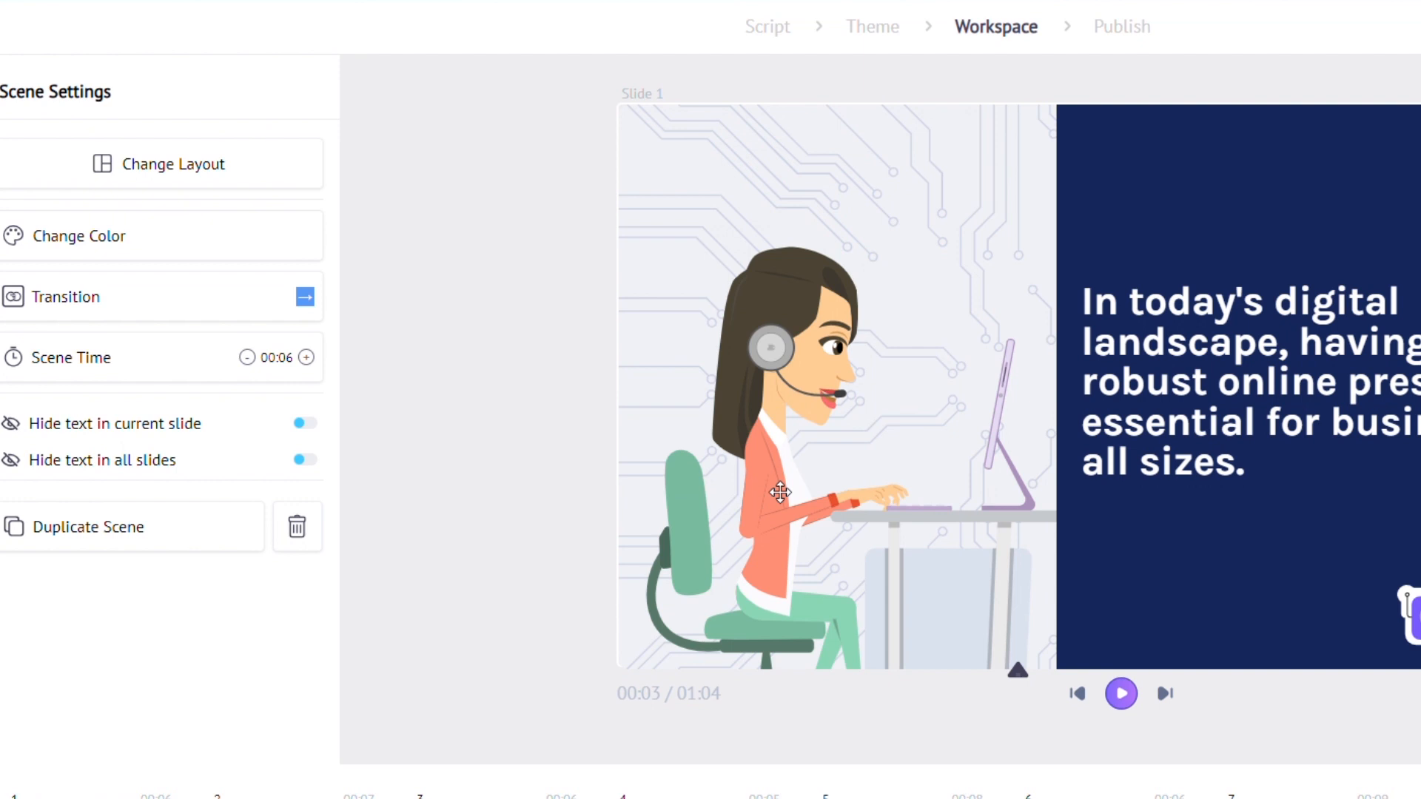
left_click(780, 492)
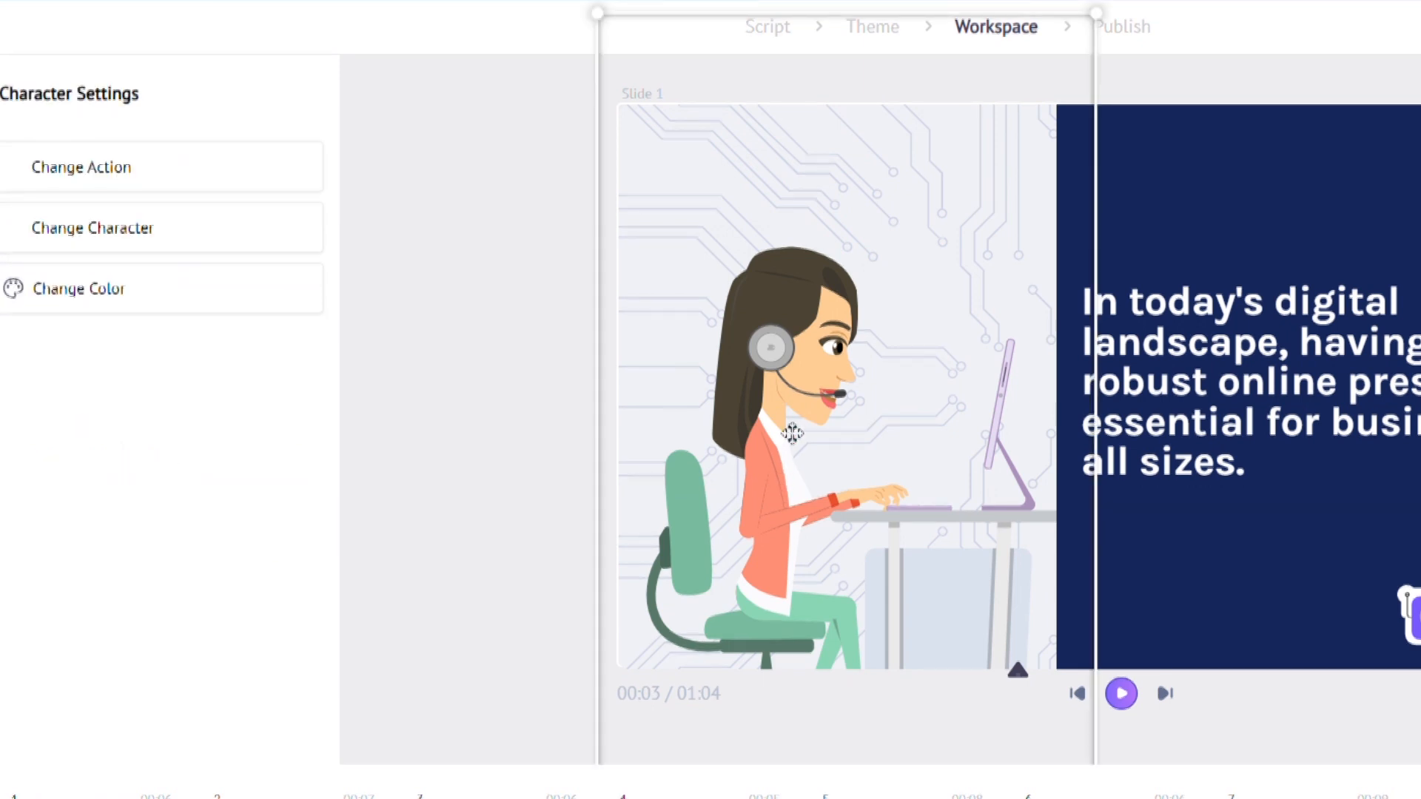
left_click(213, 231)
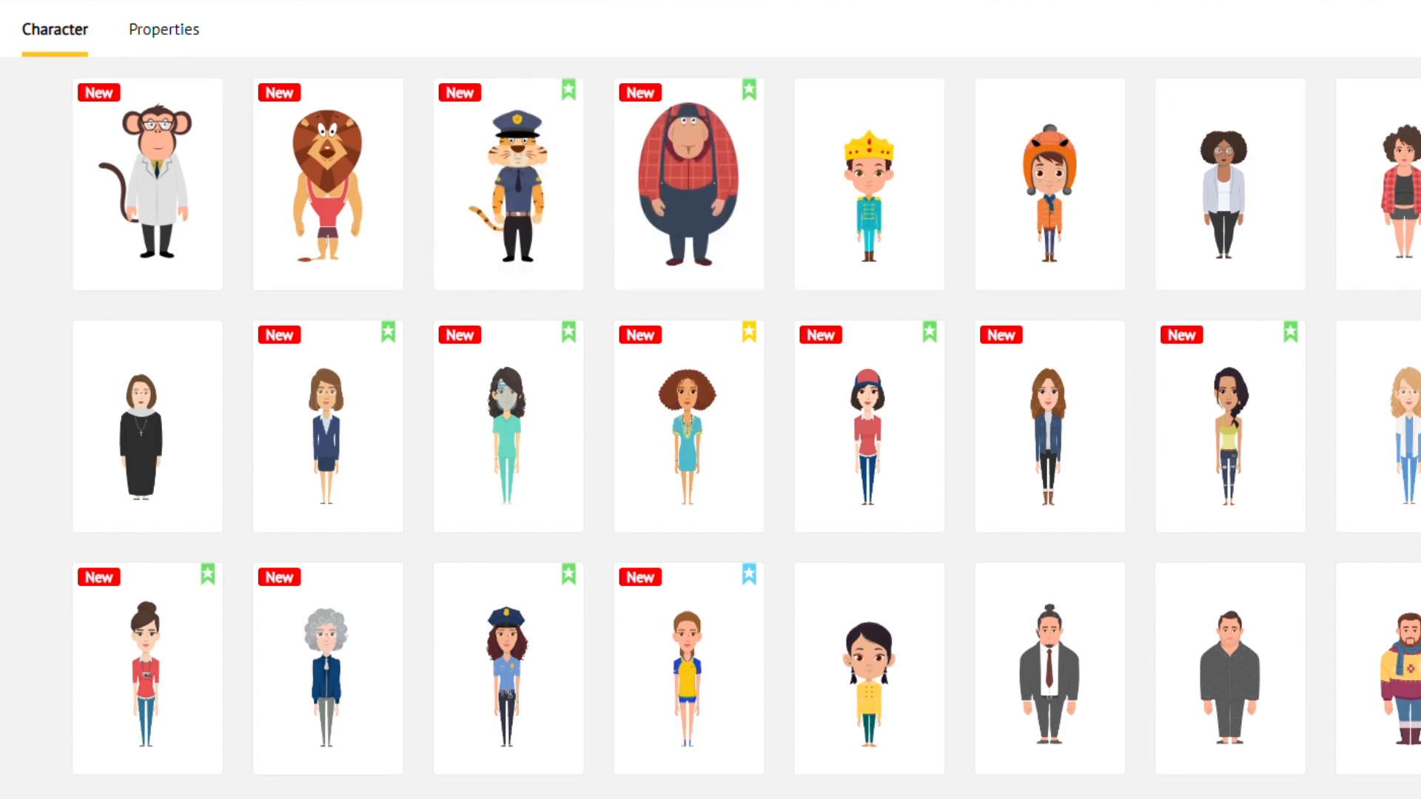
scroll(1049, 444, "down", 5)
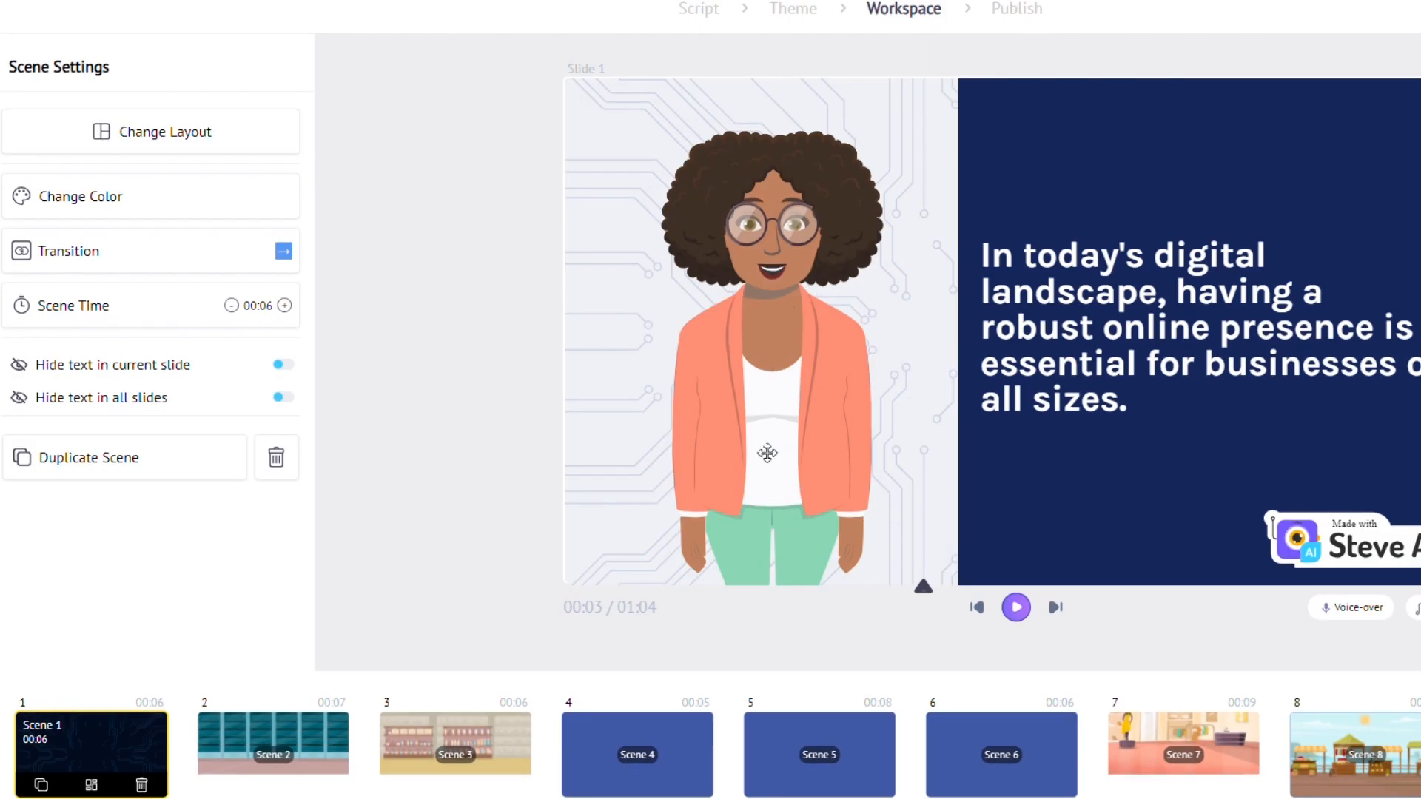
Change the action of the scene 1 character to a different standing pose.
left_click(789, 358)
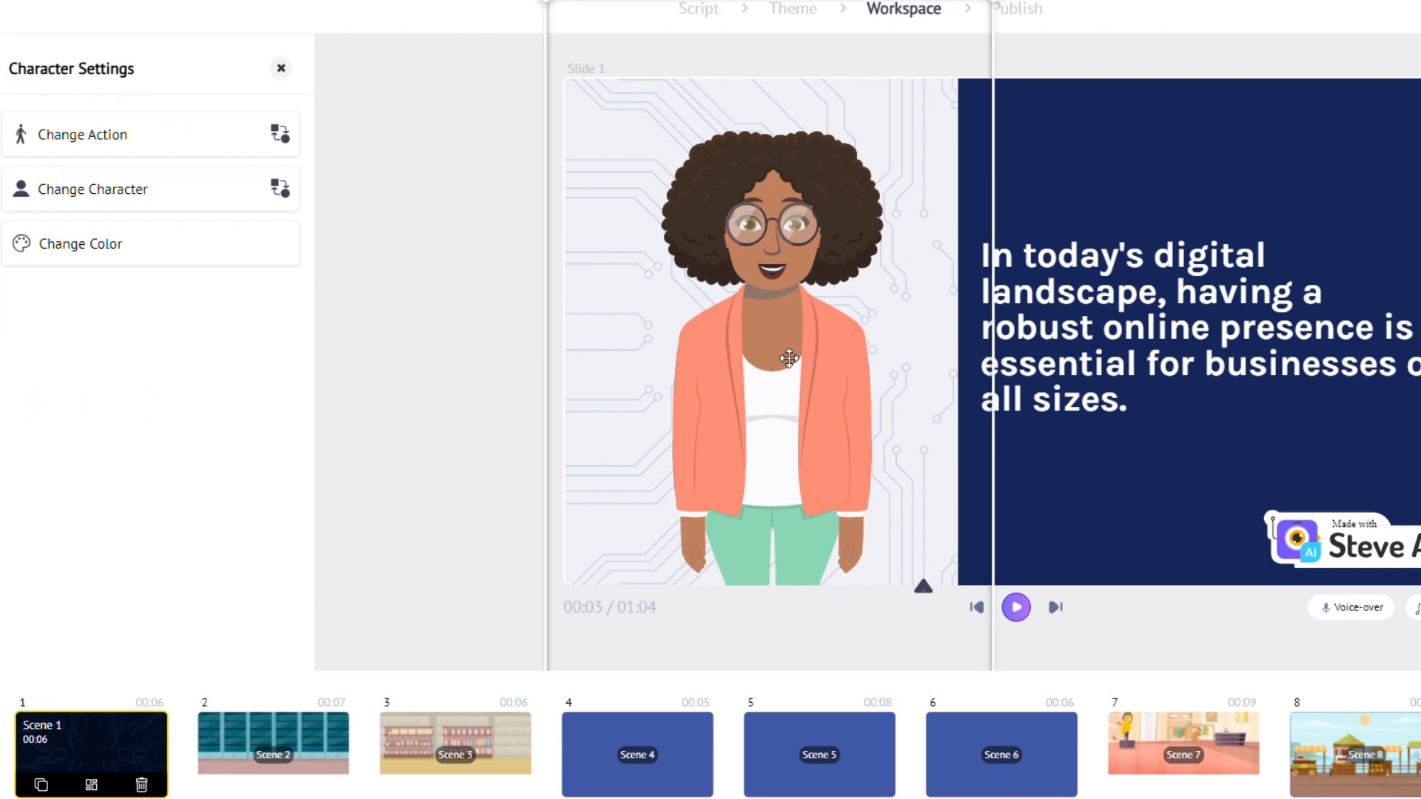
left_click(284, 141)
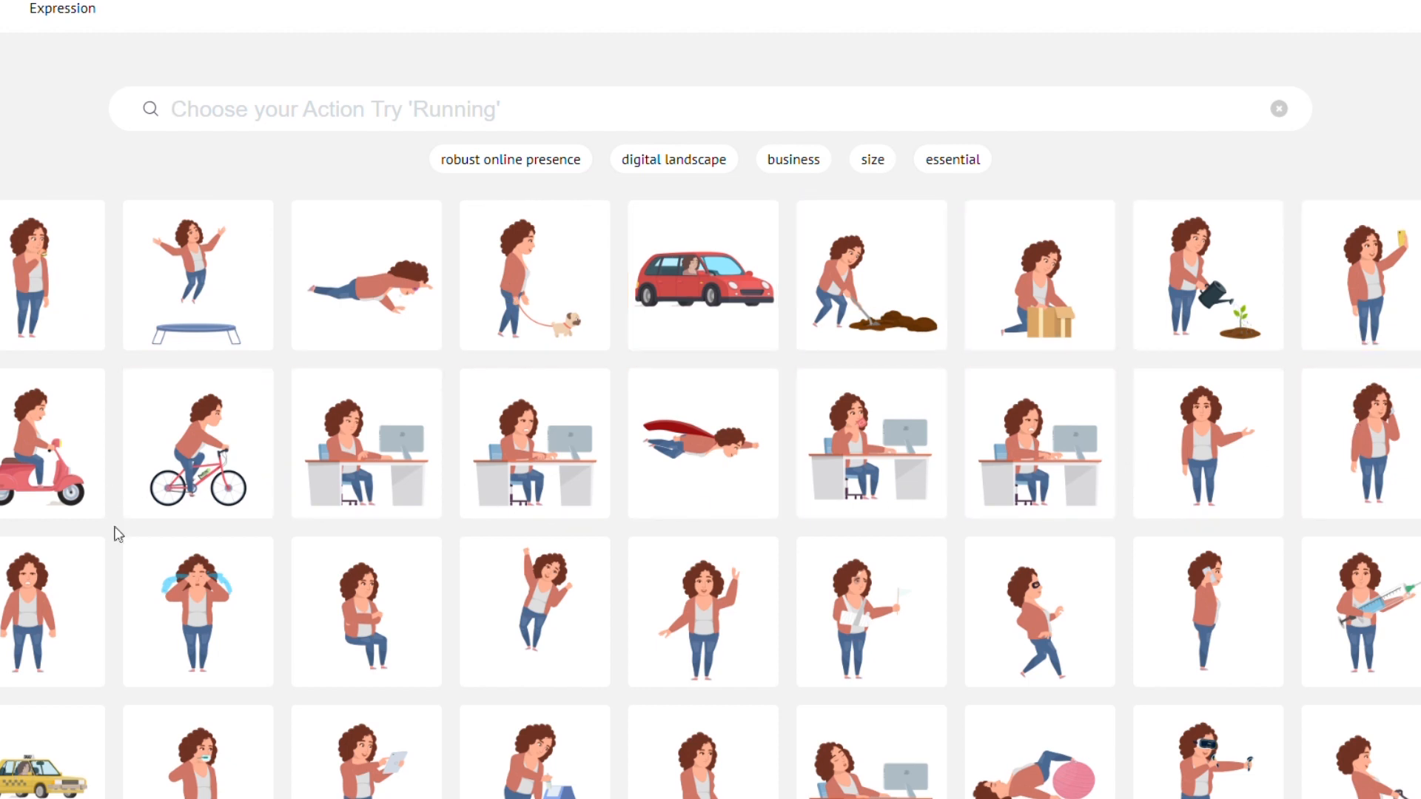
left_click(1196, 641)
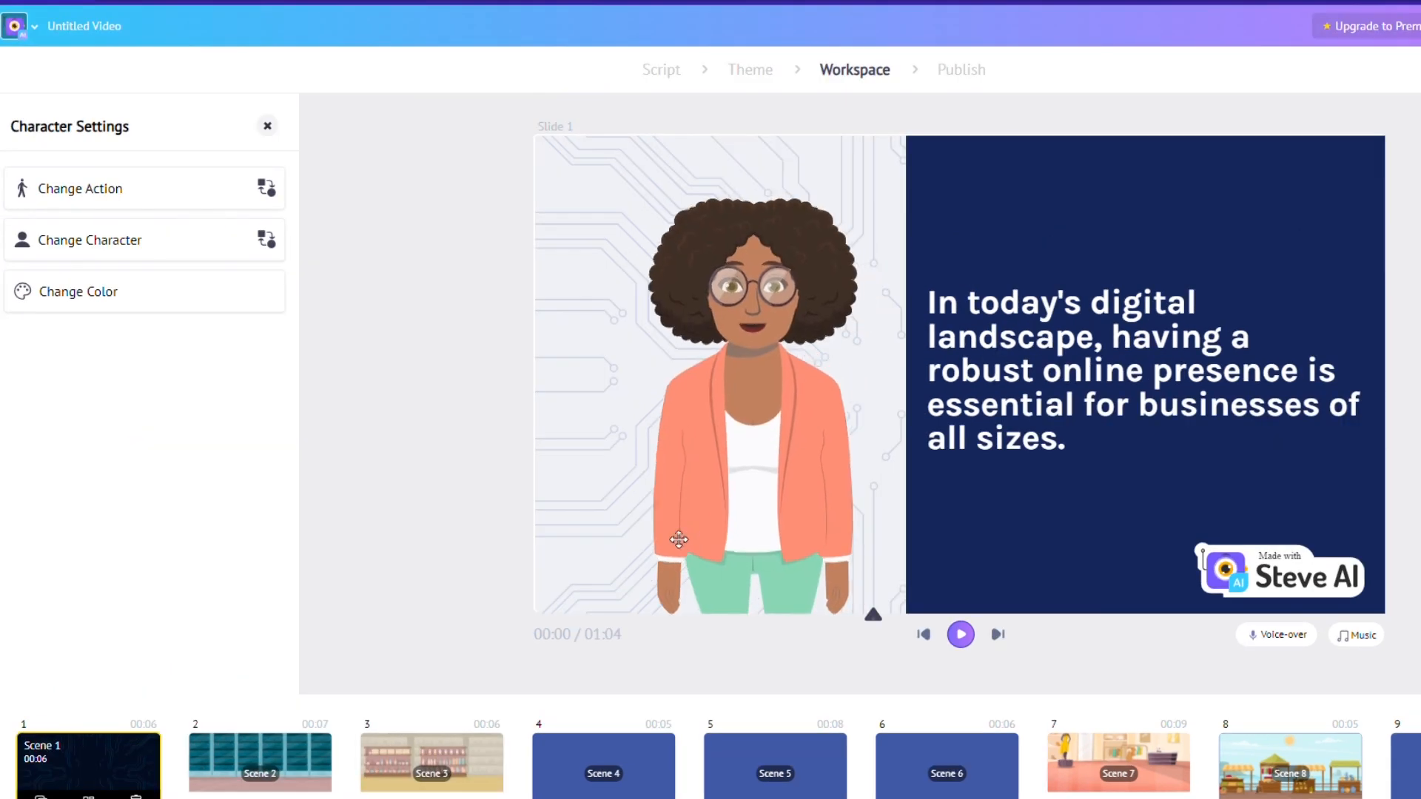
Move the character toward the left edge of slide 1 and play the video preview.
left_click_drag(627, 547, 643, 523)
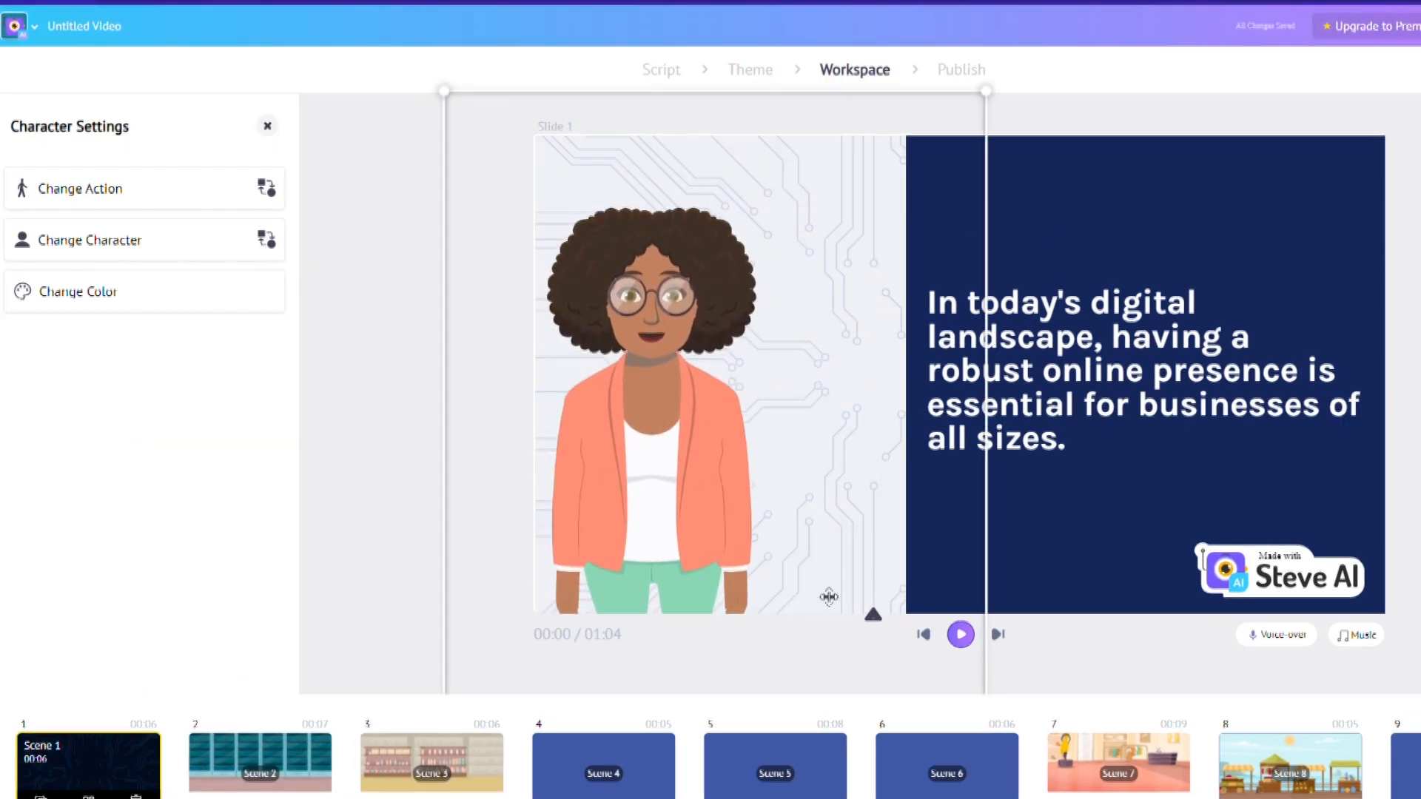
left_click(961, 634)
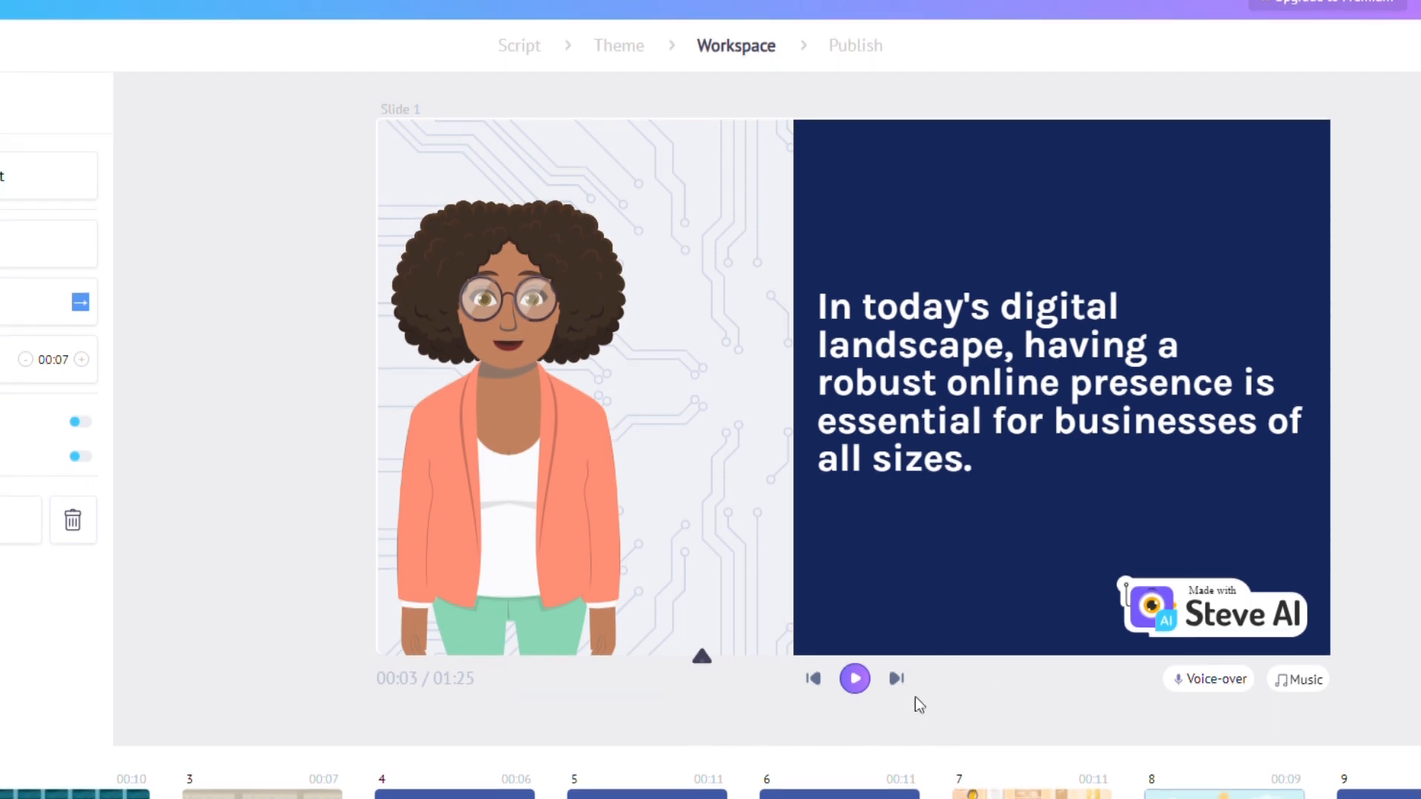
Generate a Steve Voice voice-over in English with the US accent, female gender and Joanna voice, listening to a sample first.
left_click(1230, 682)
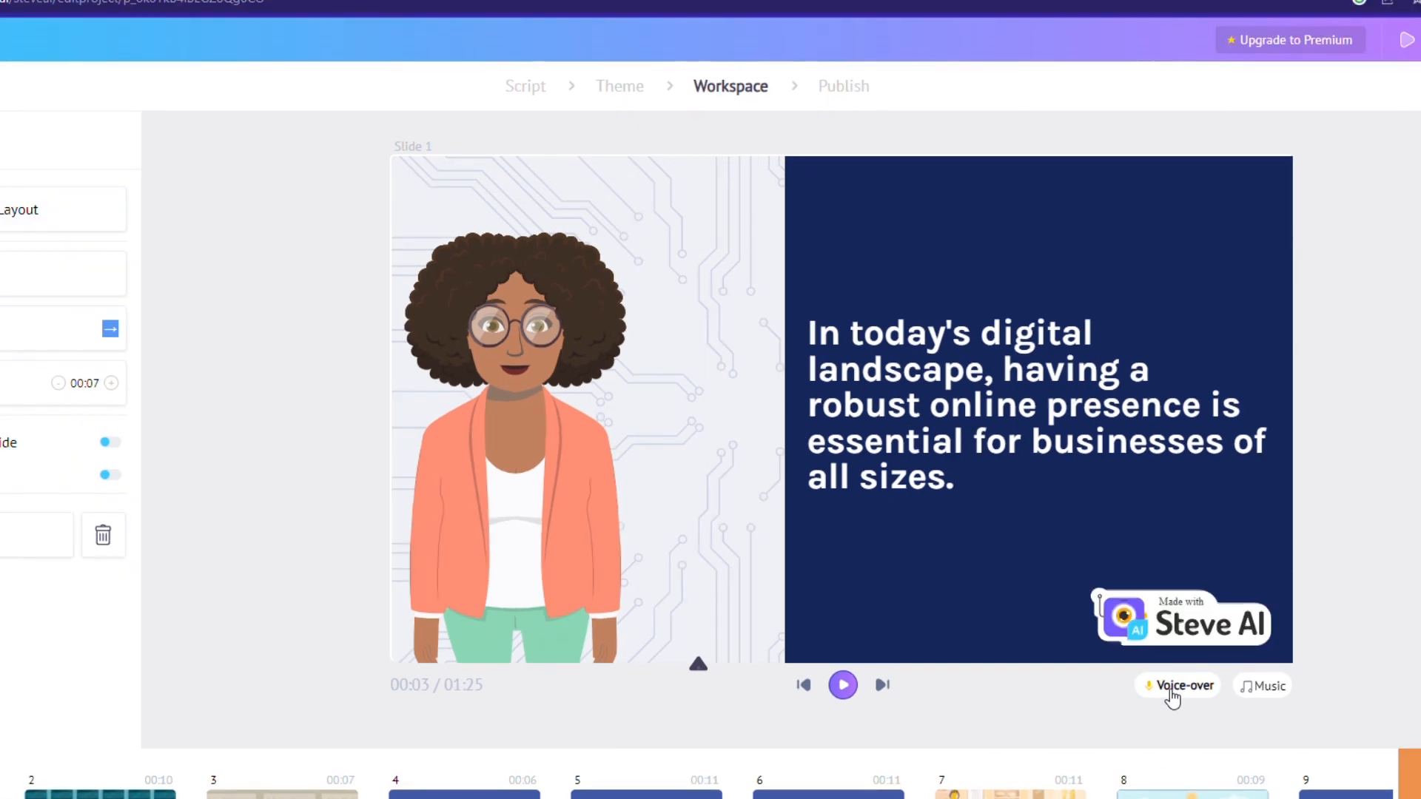
left_click(1172, 694)
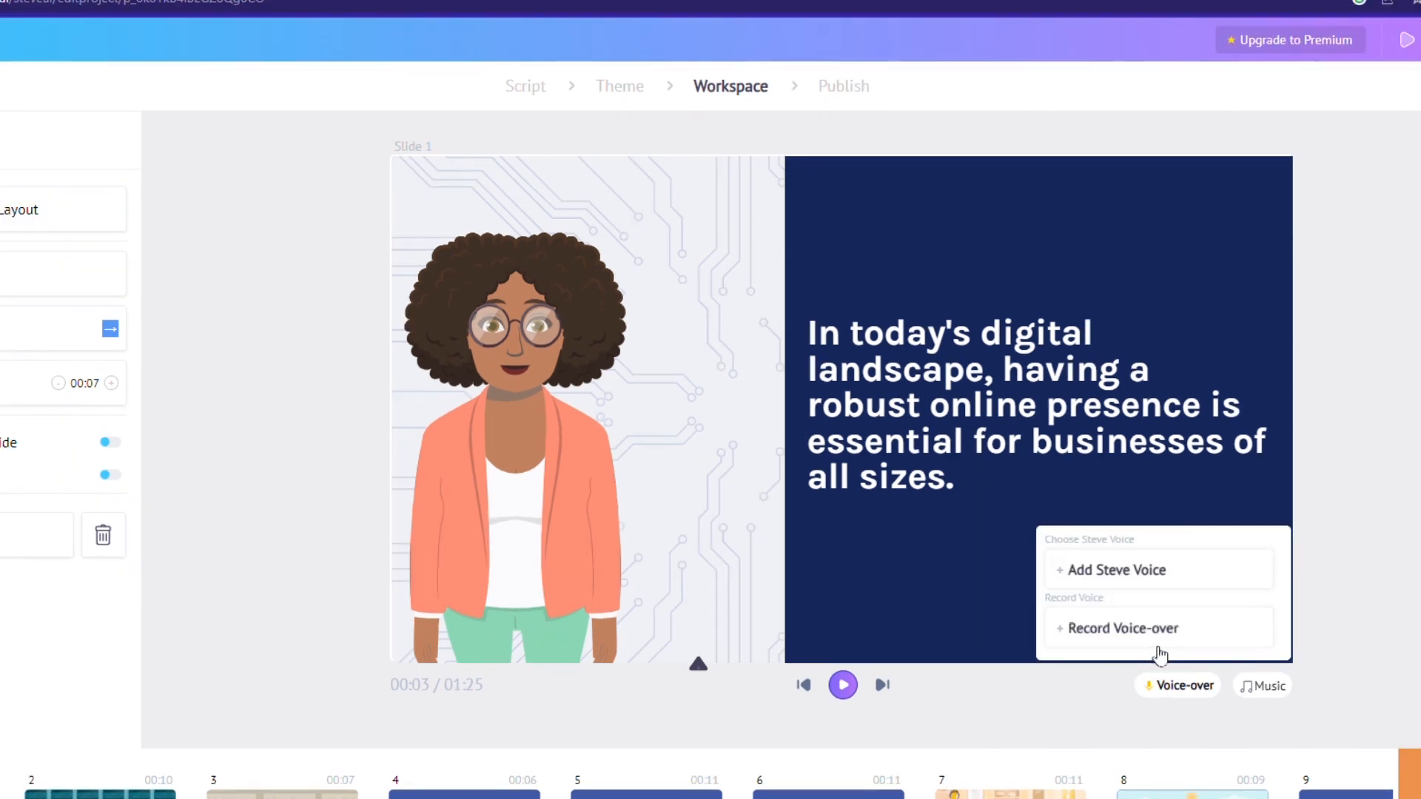
left_click(1181, 586)
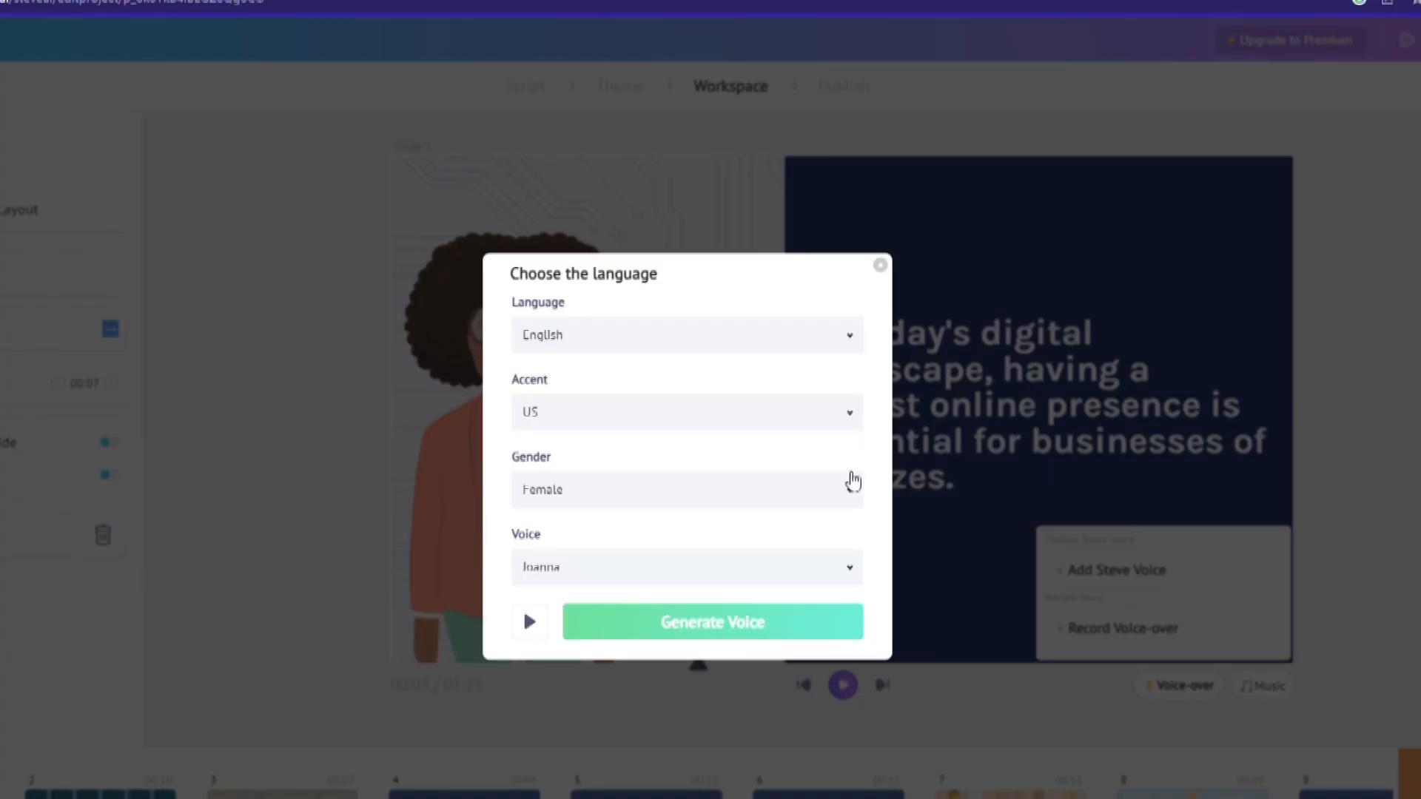
left_click(850, 567)
scroll(859, 503, "down", 1)
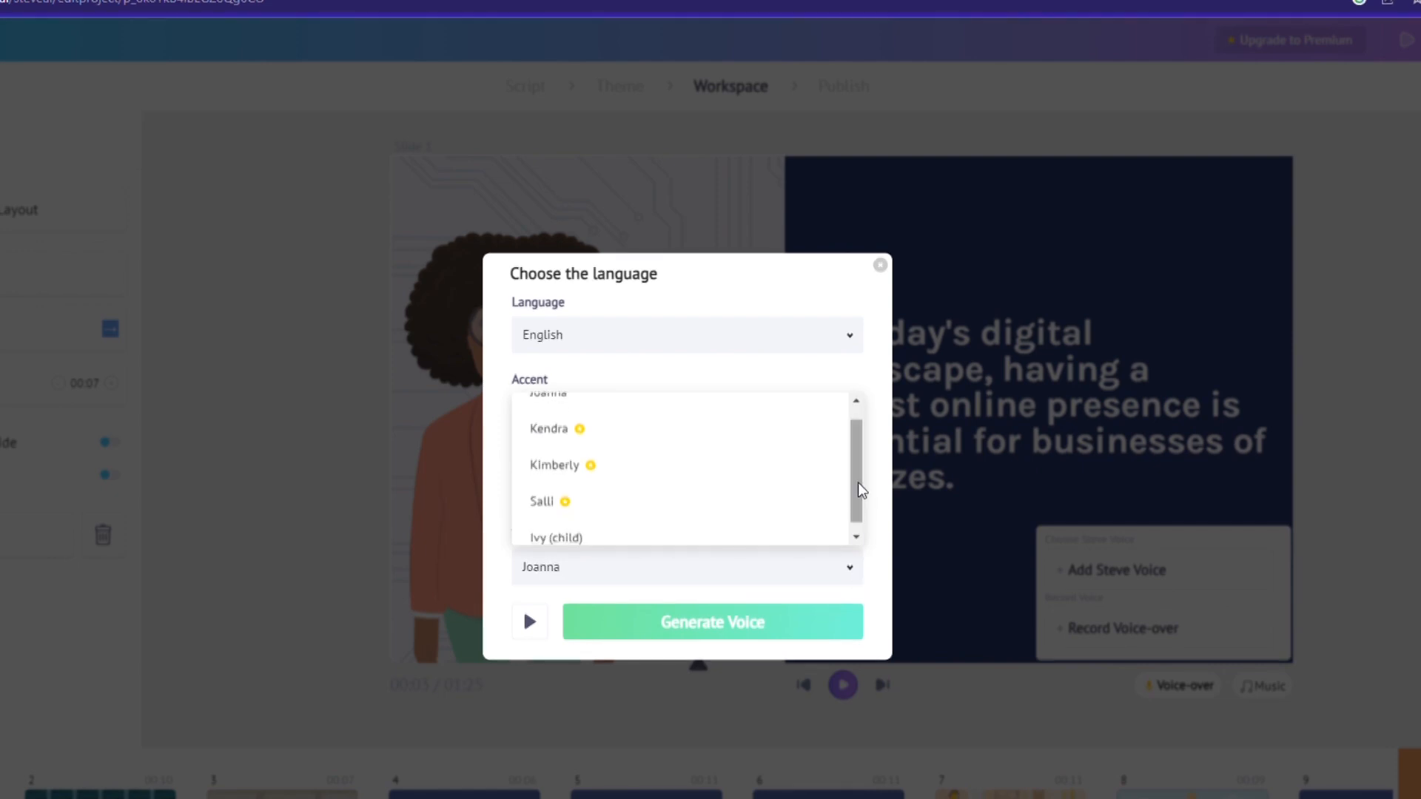
scroll(861, 490, "up", 1)
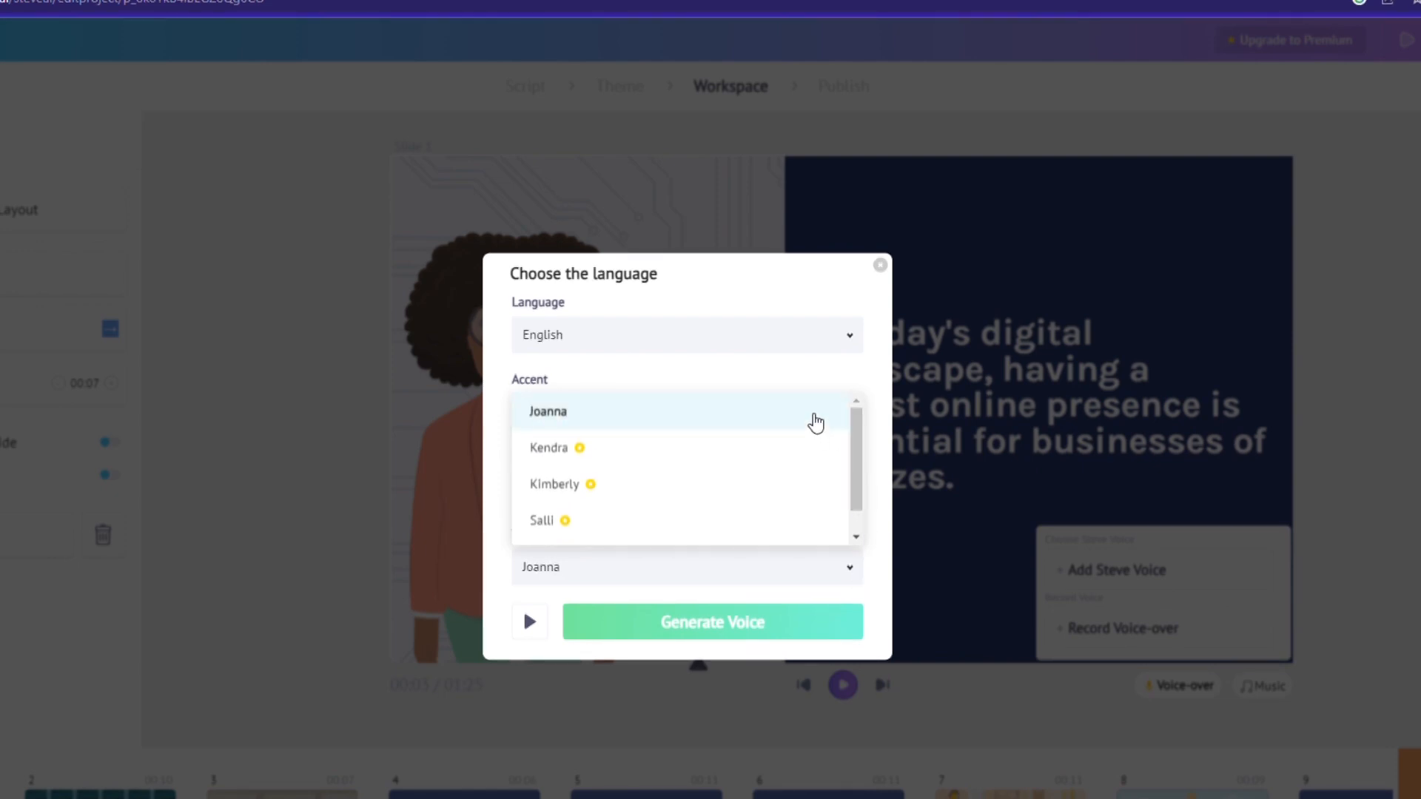
left_click(815, 424)
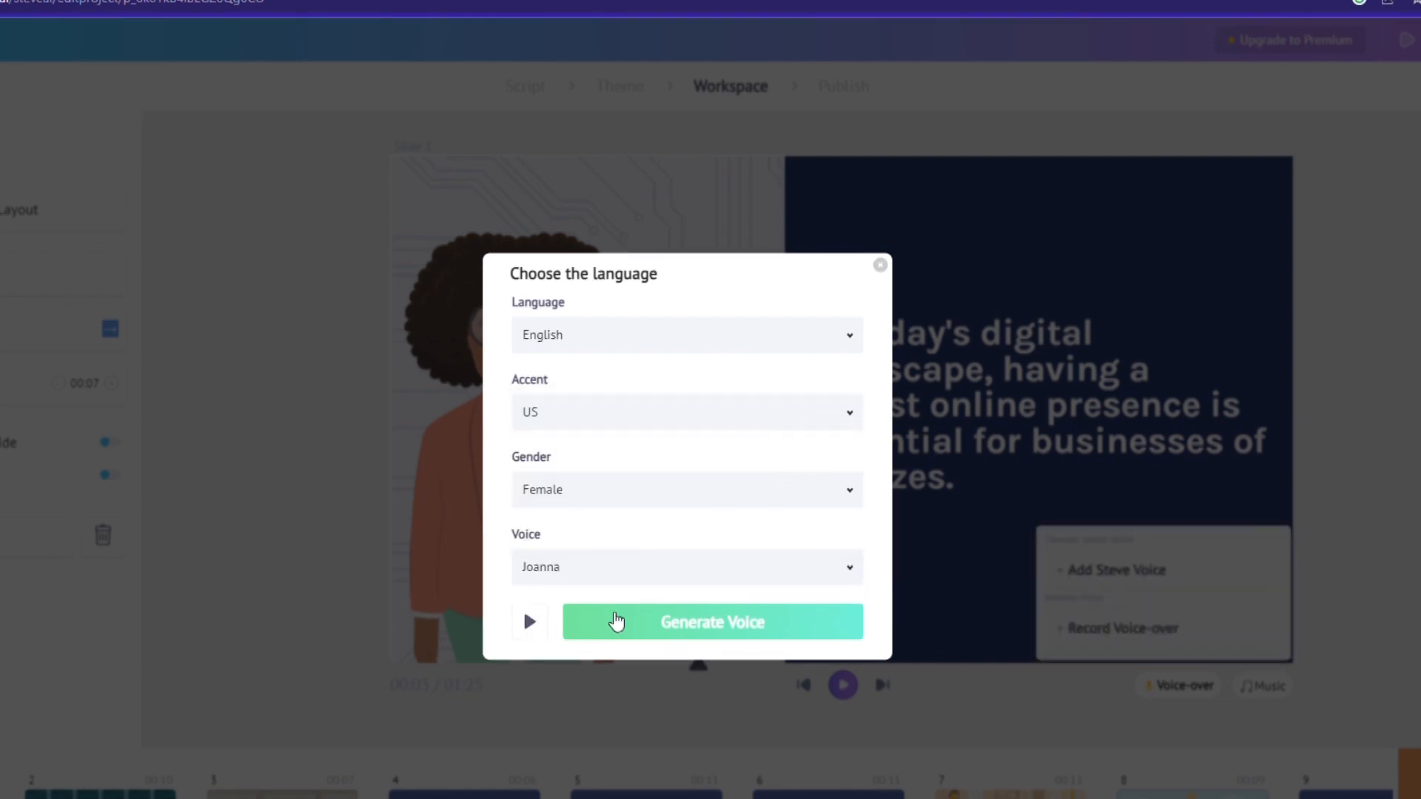
left_click(530, 622)
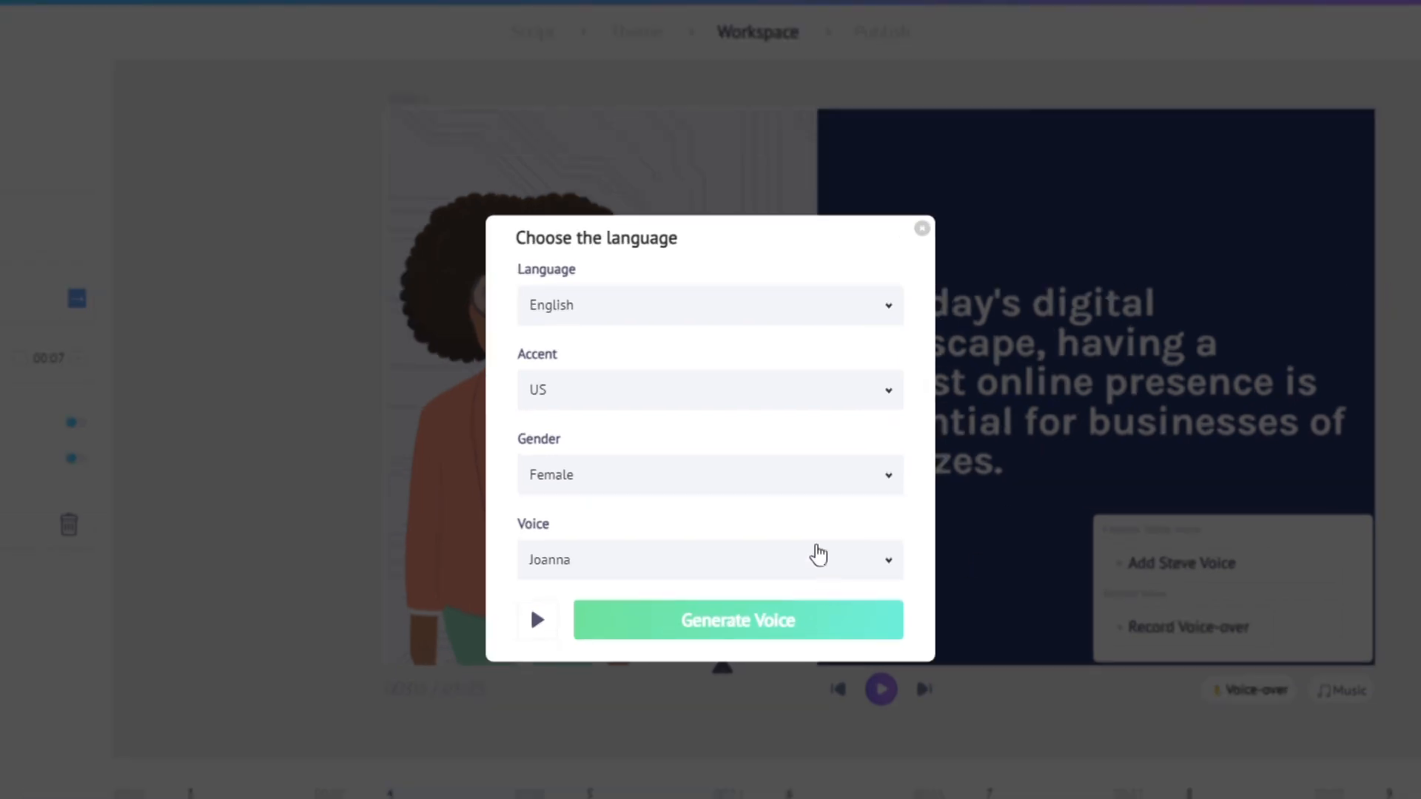
left_click(751, 619)
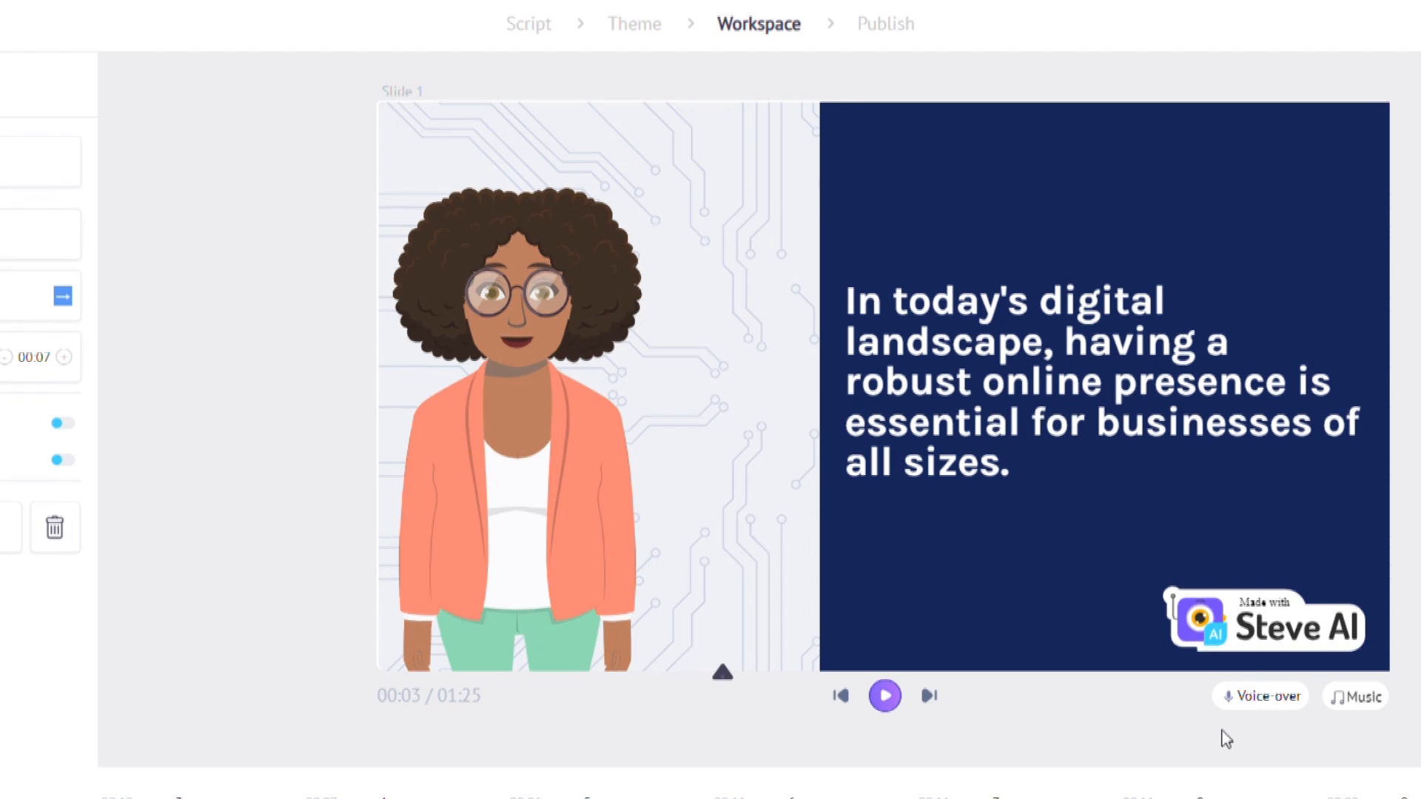
Open the option for recording a voice-over, and replace the Pleasant Melody background music with the "Still Waters Ru..." track.
left_click(1258, 696)
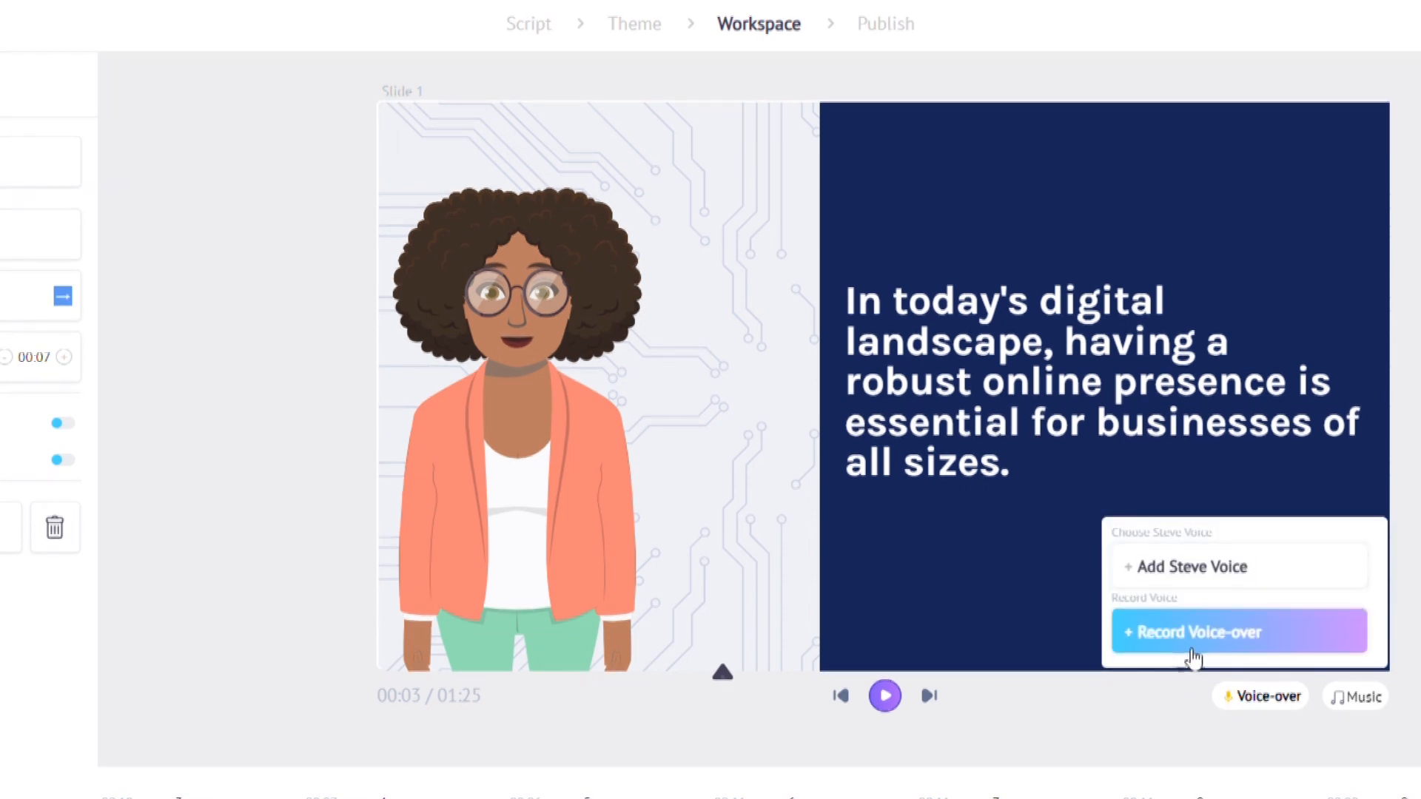
left_click(1205, 643)
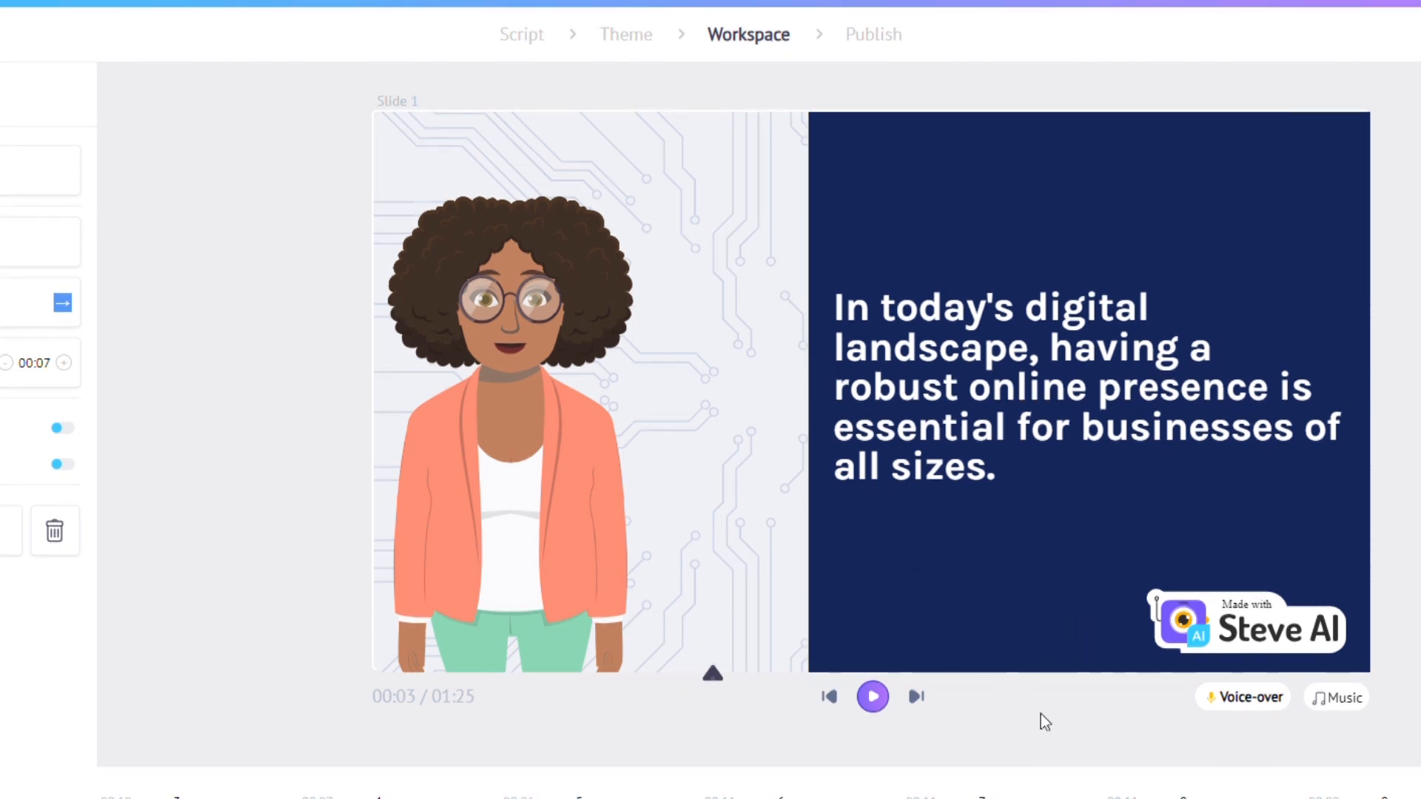
left_click(1341, 703)
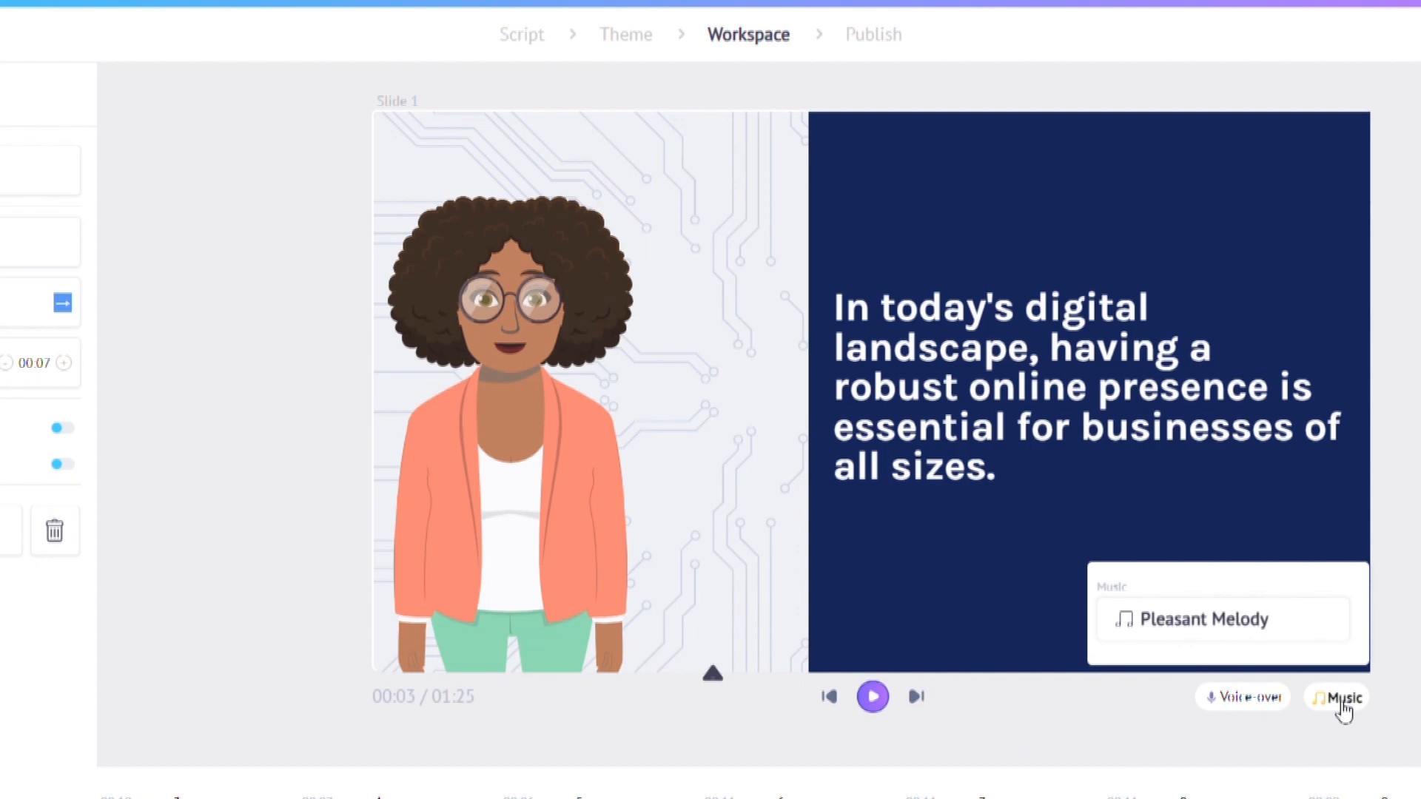
left_click(1281, 630)
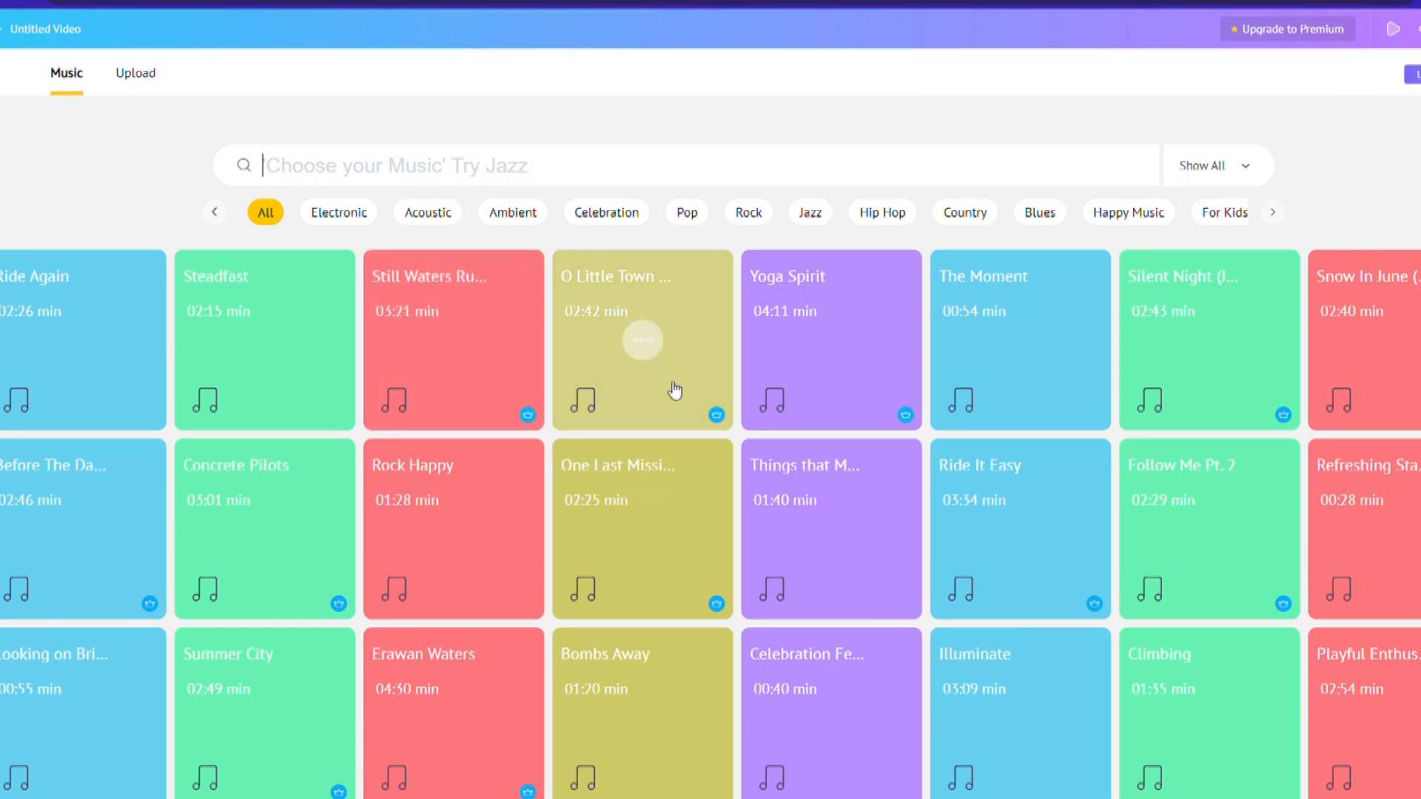
left_click(453, 342)
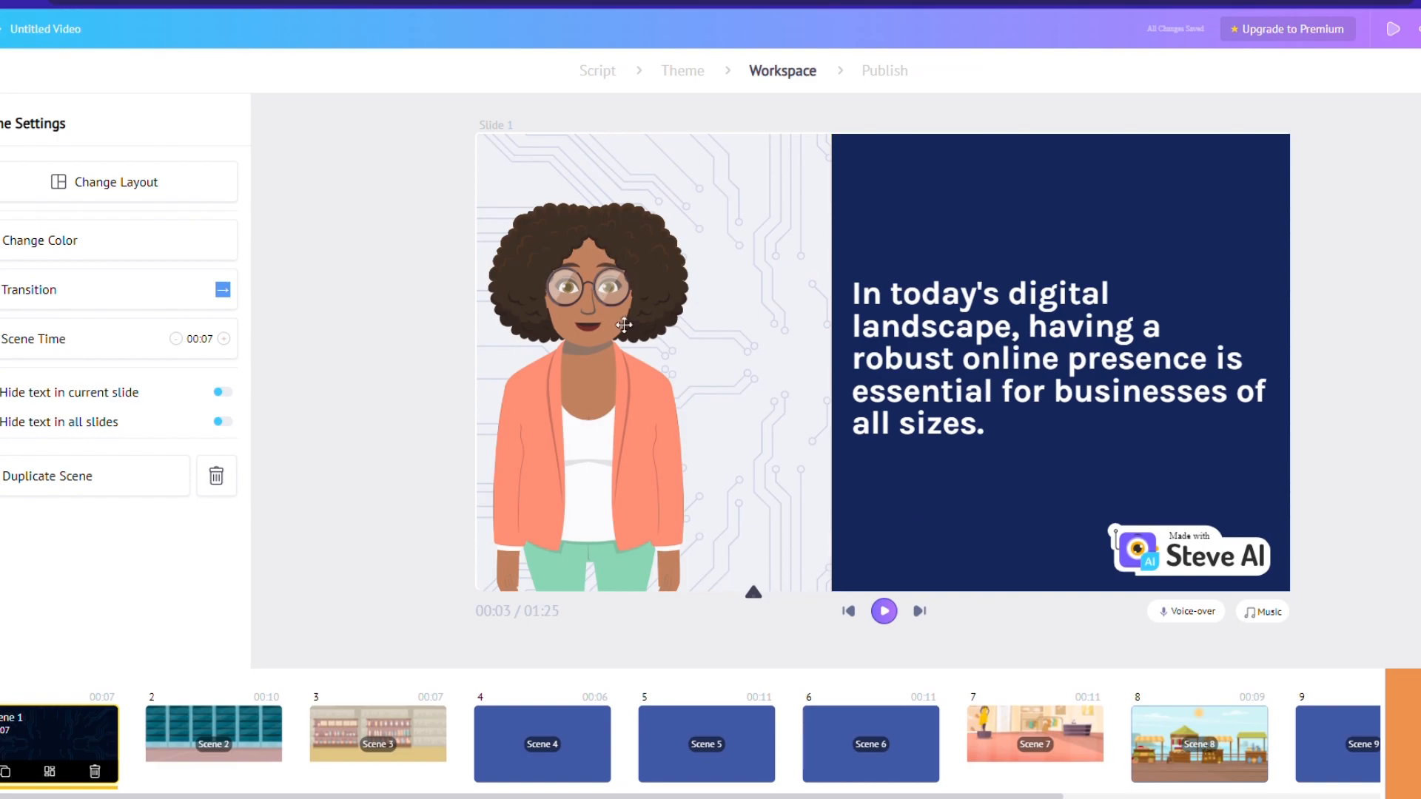
Play the video preview from the workspace and look through the scene timeline up to the outro.
left_click(883, 610)
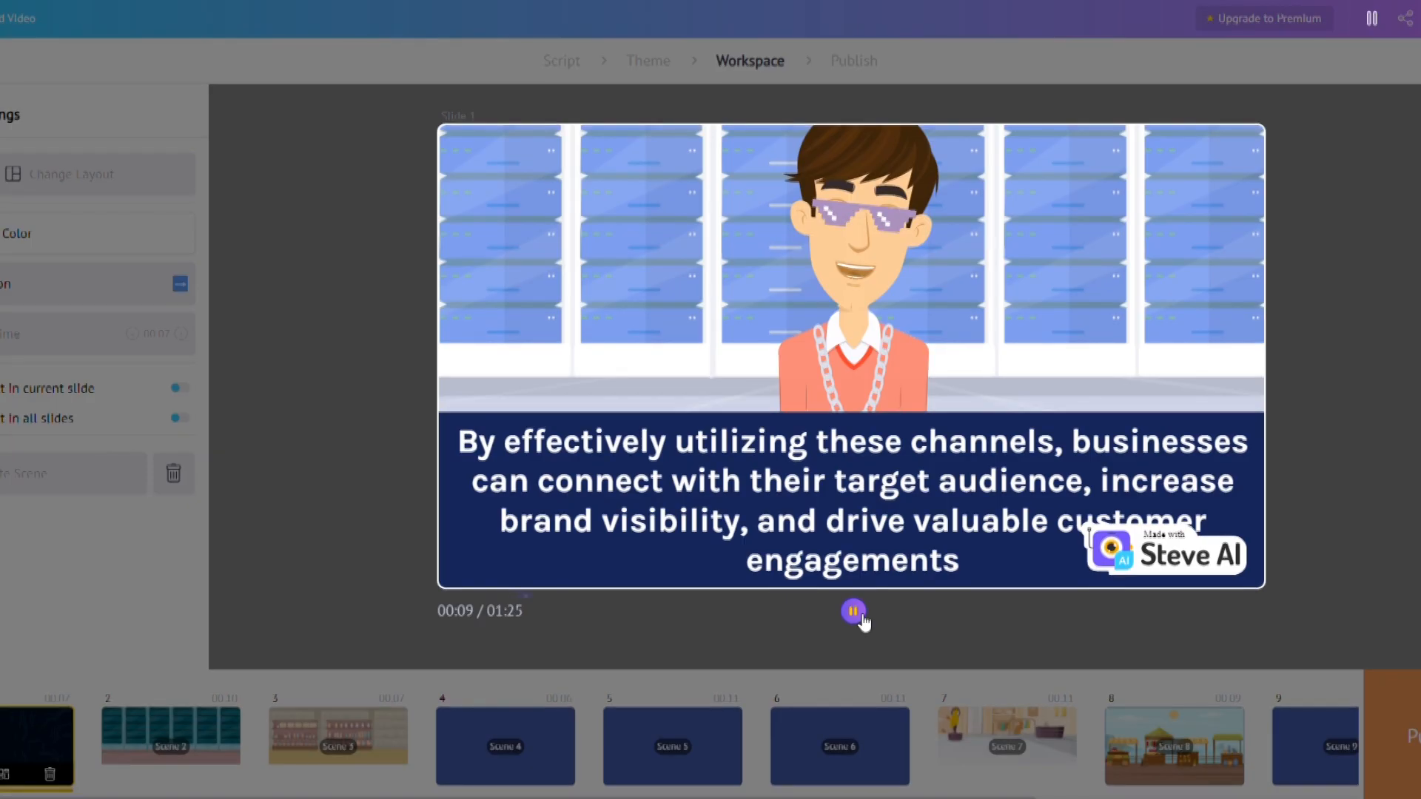
left_click(854, 612)
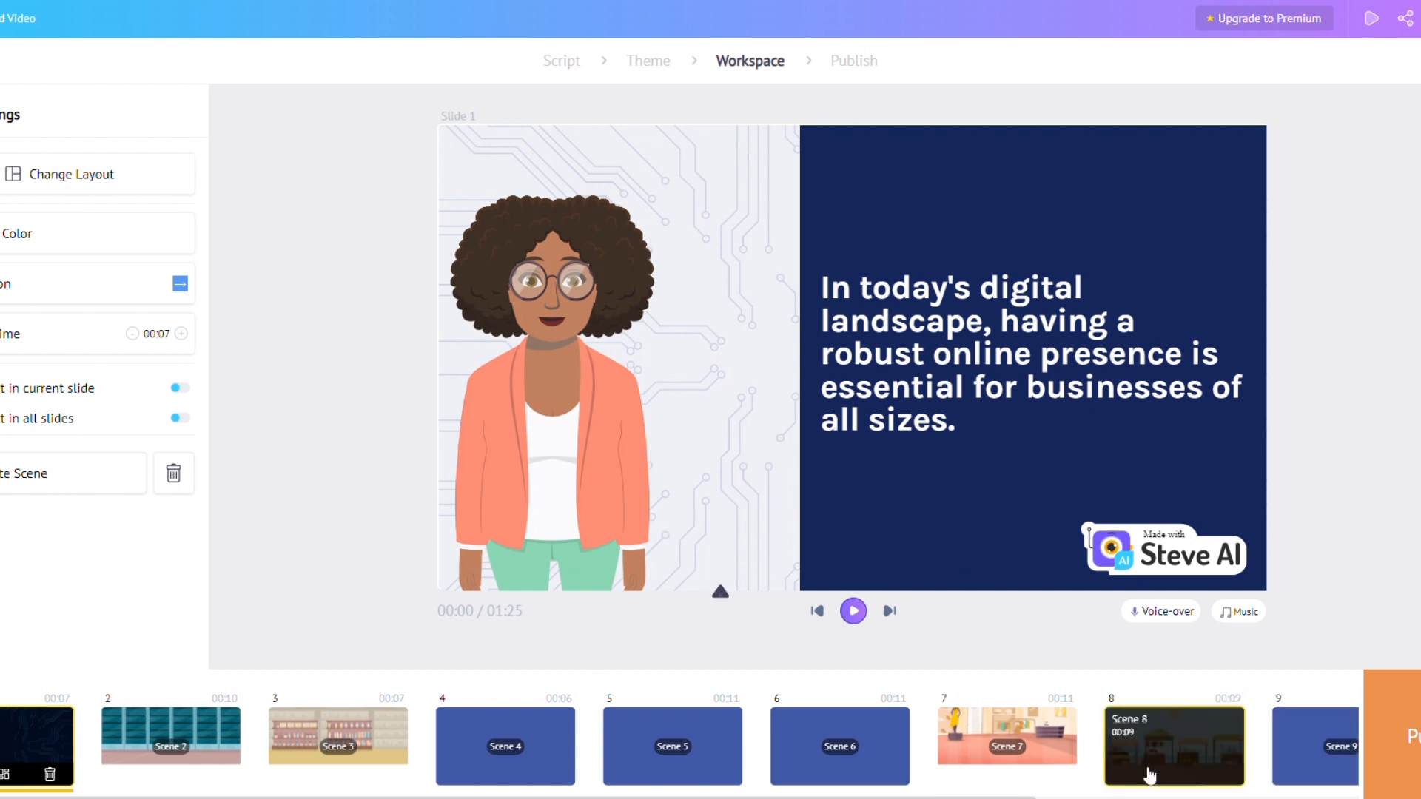
scroll(679, 743, "right", 3)
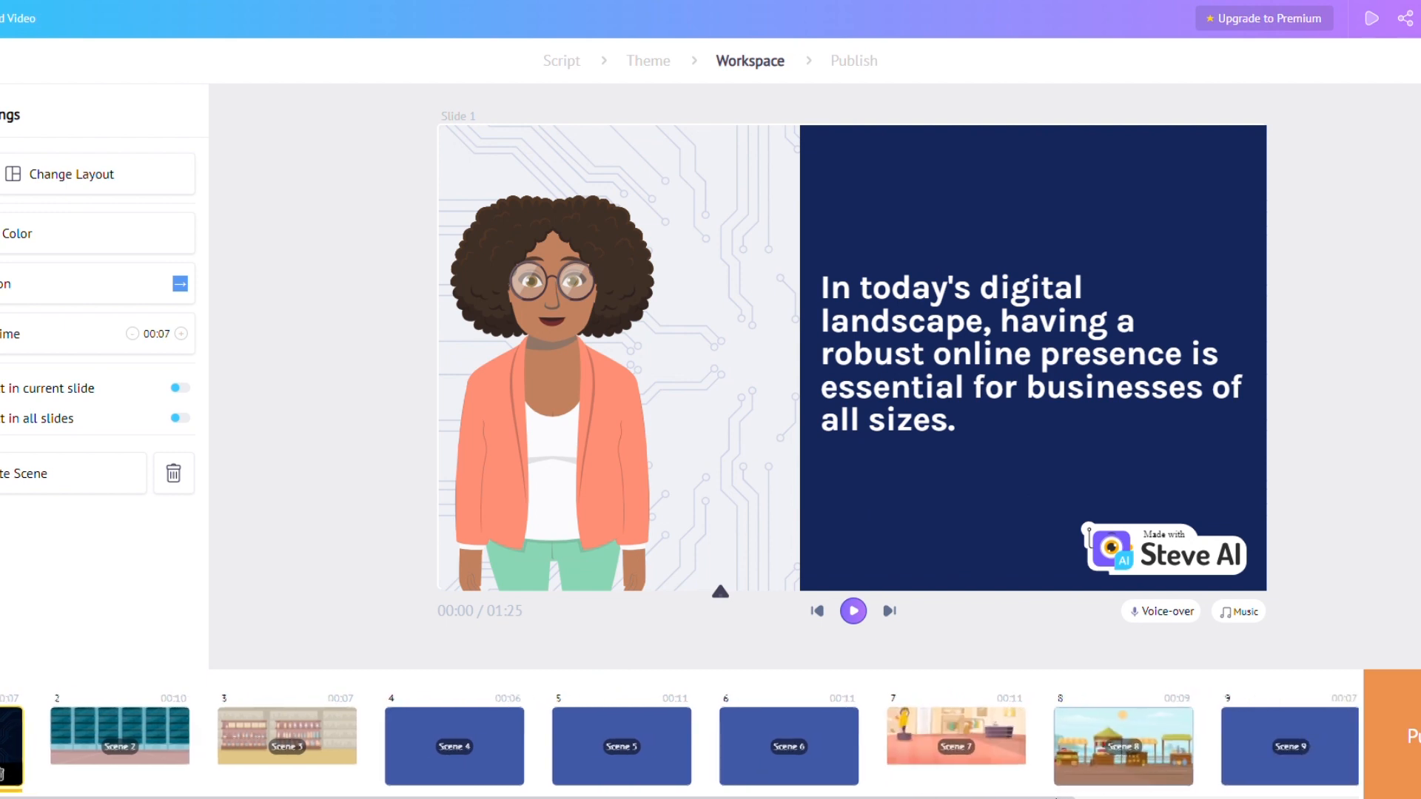
scroll(1198, 796, "right", 5)
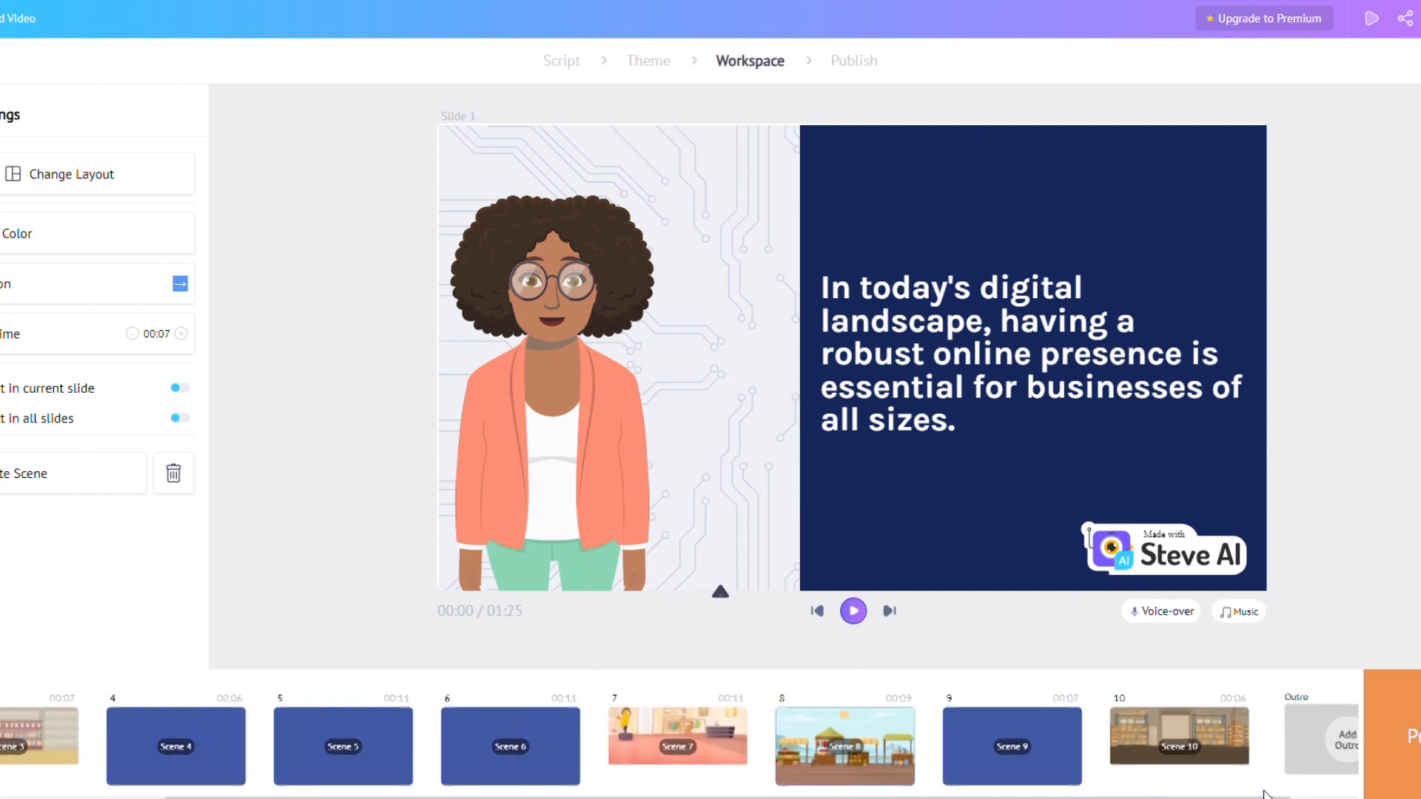
left_click(853, 611)
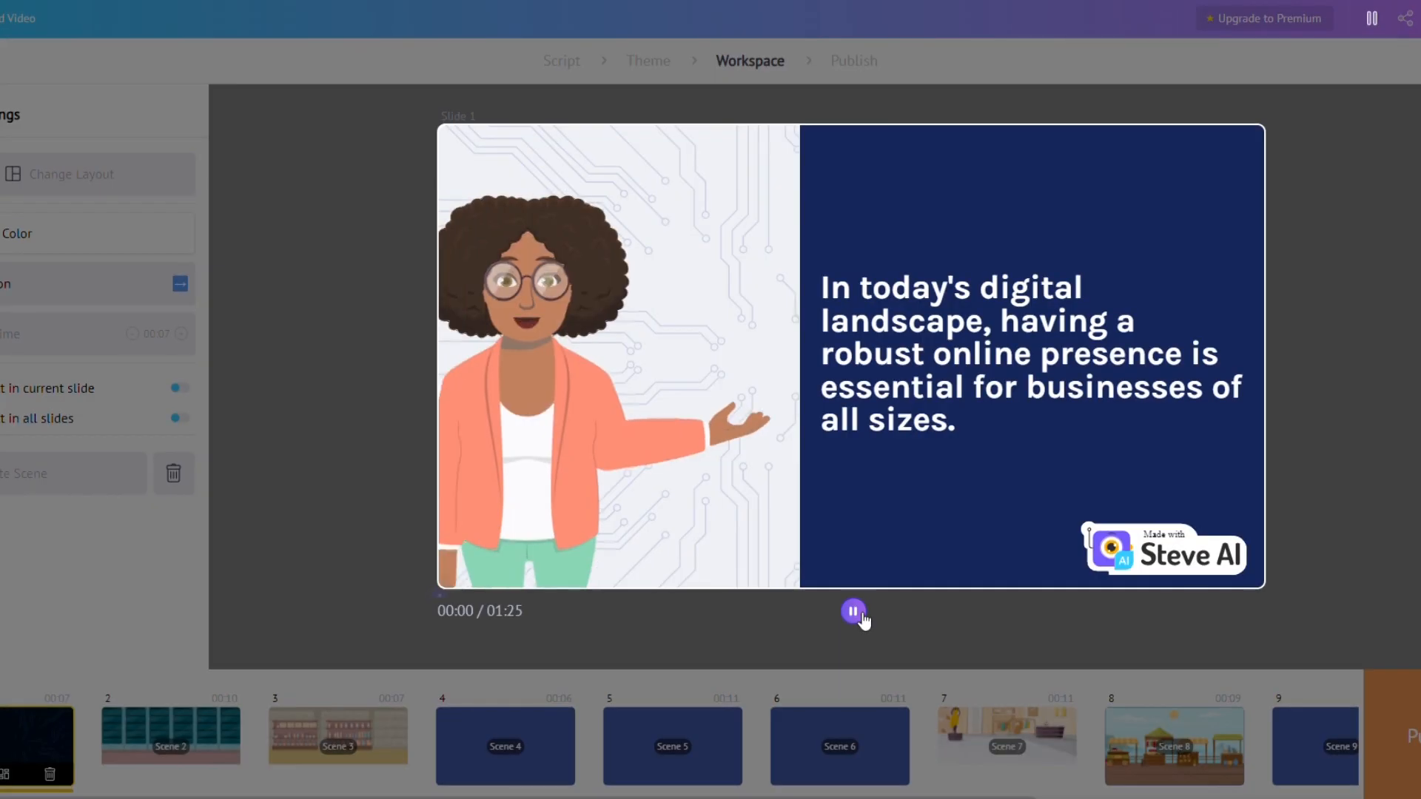
left_click(858, 614)
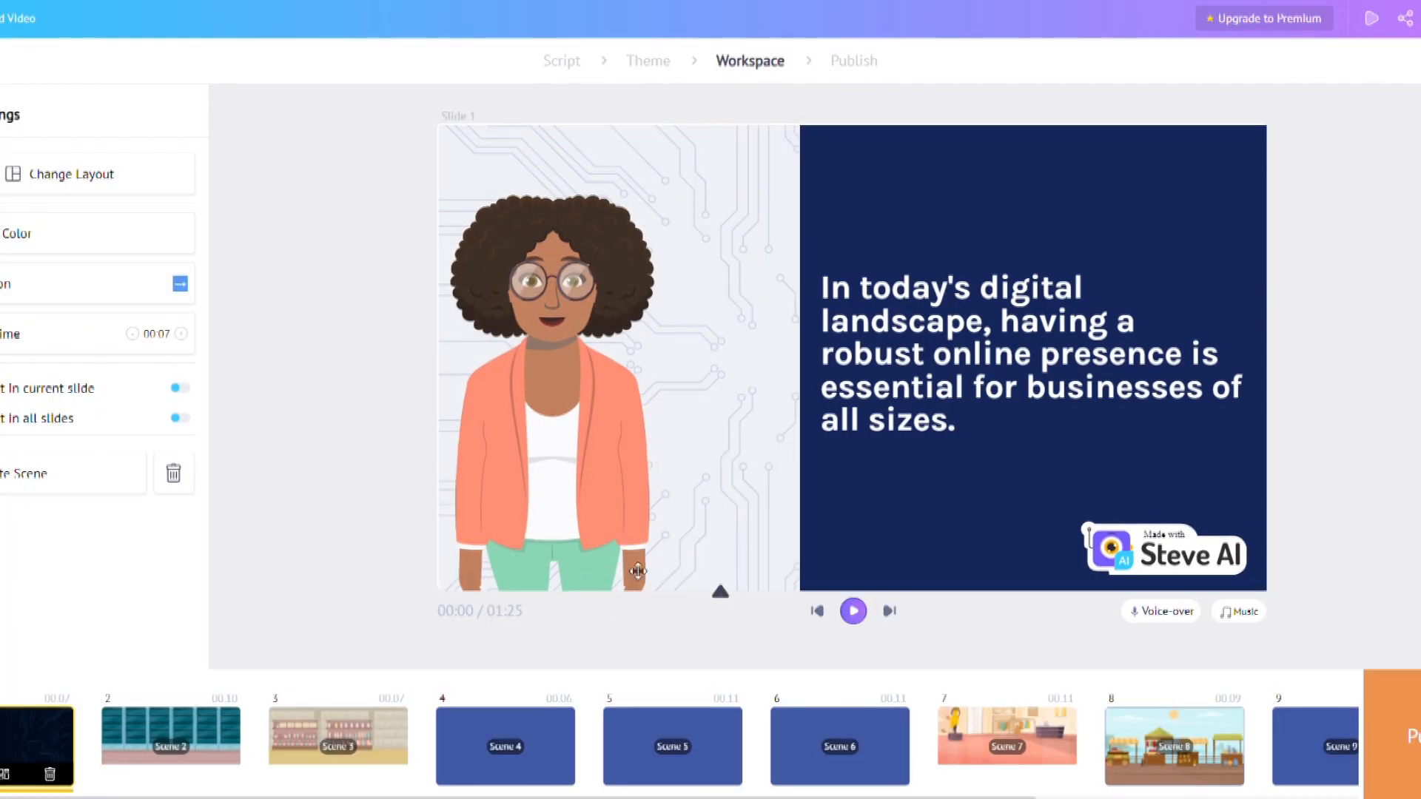
left_click(855, 612)
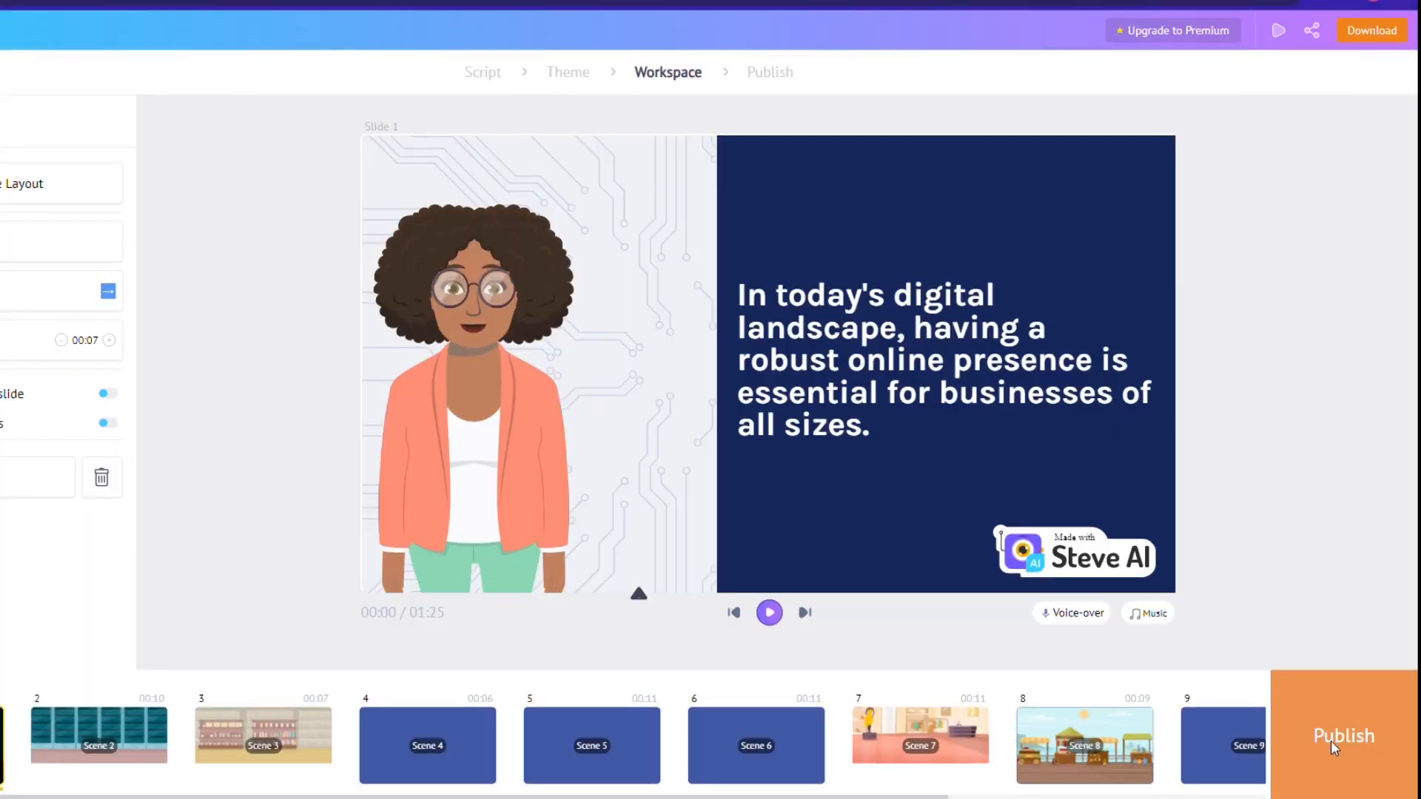
Publish the video and play the exported file in Media Player.
left_click(1331, 740)
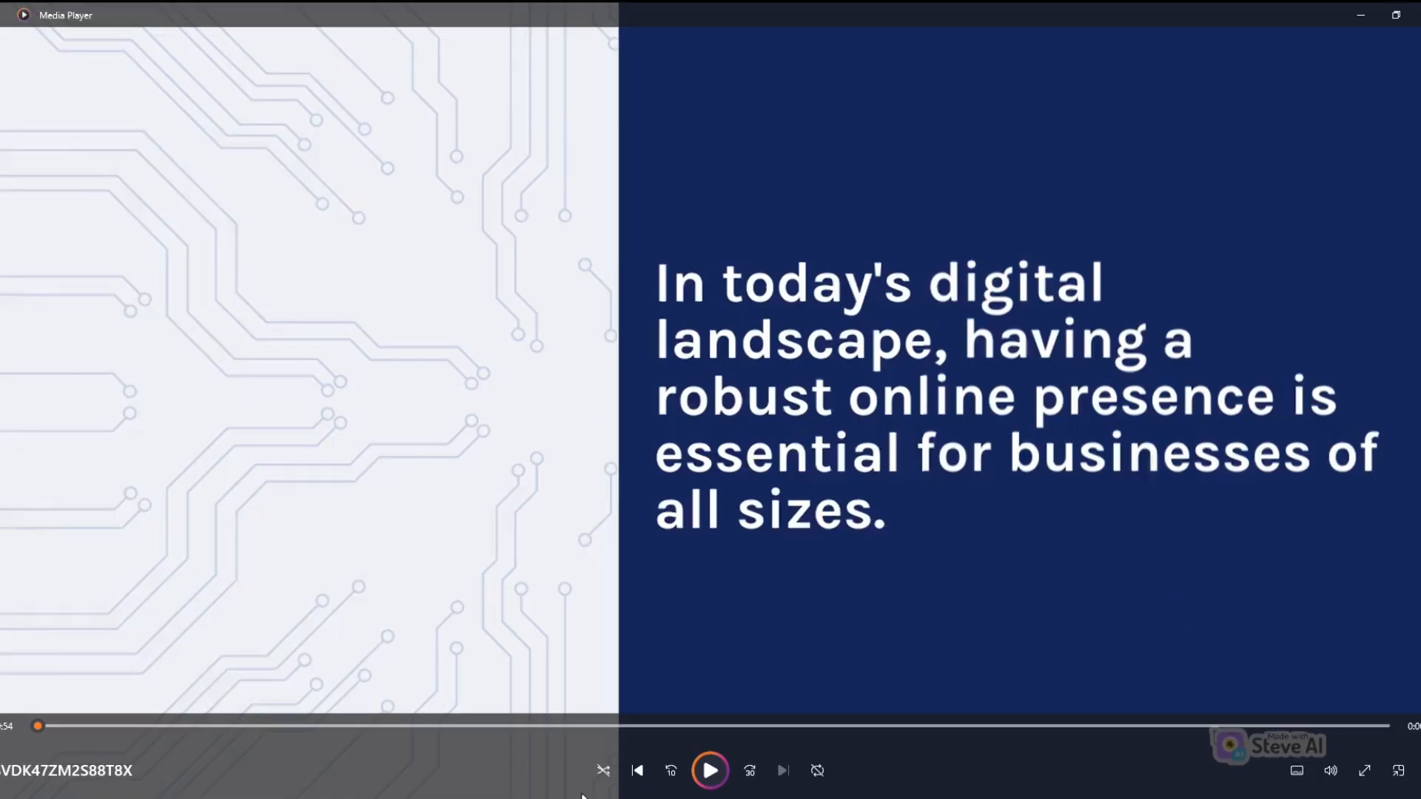
left_click(696, 776)
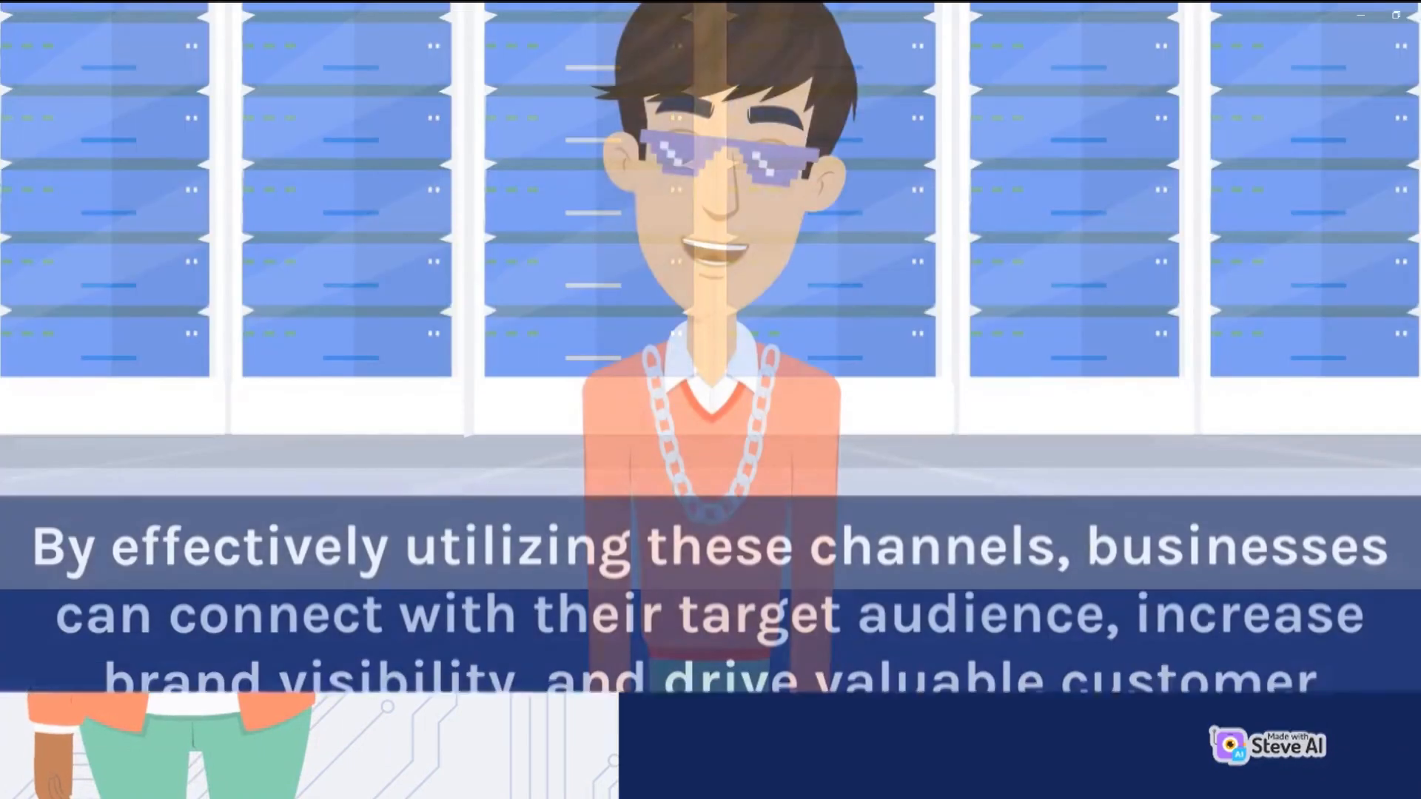
mouse_move(1302, 132)
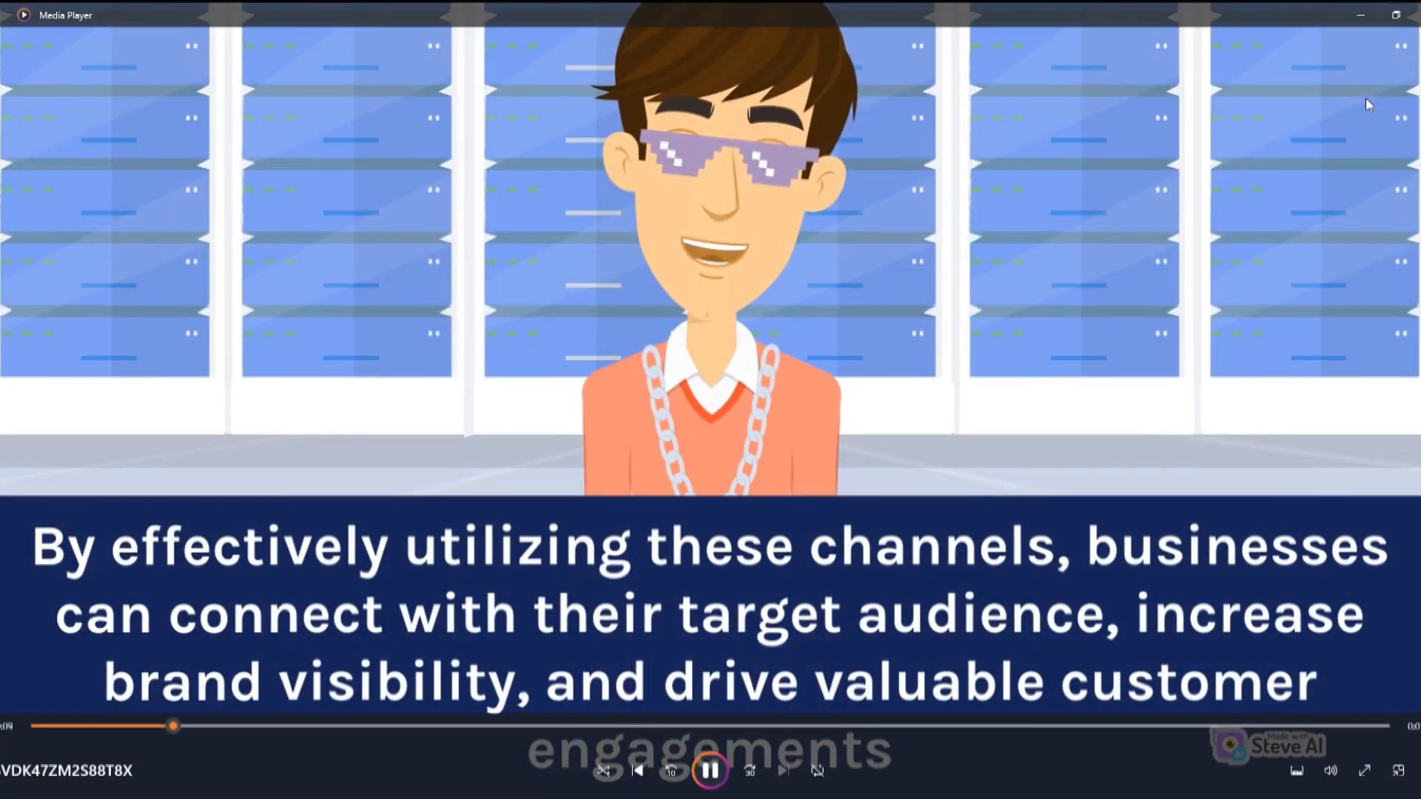